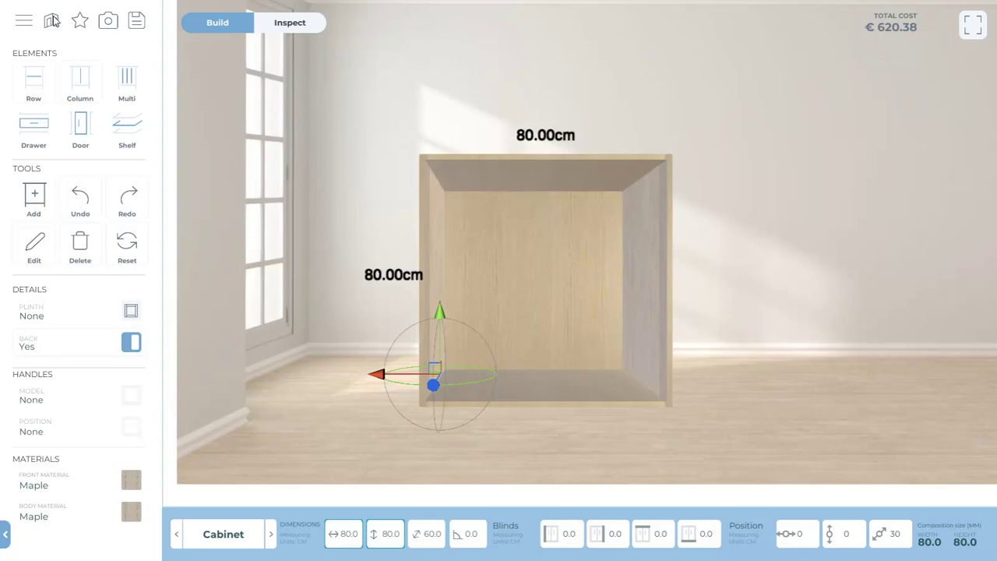
Step: Delete the room background image from the room settings, leaving a plain white scene
left_click(52, 21)
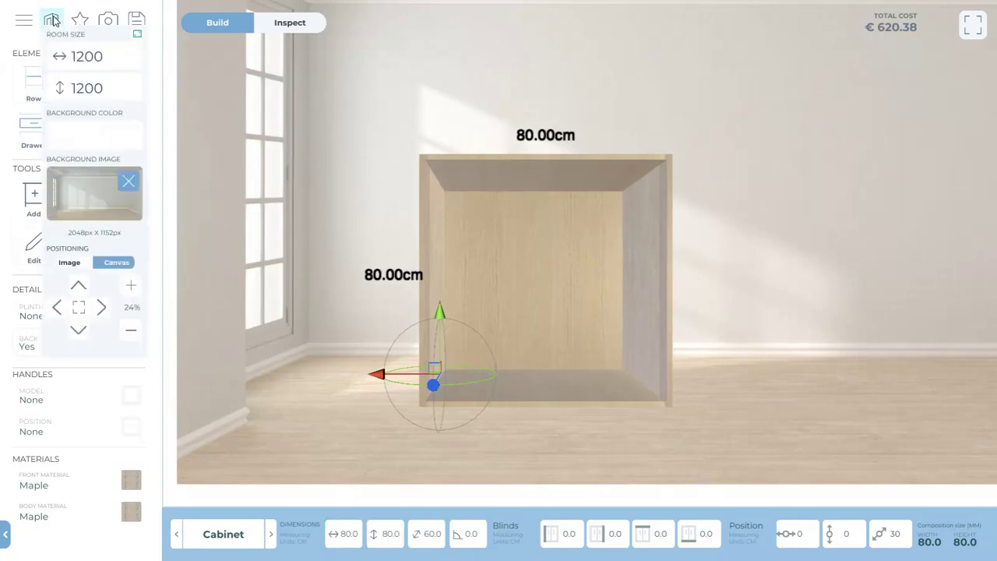
left_click(130, 182)
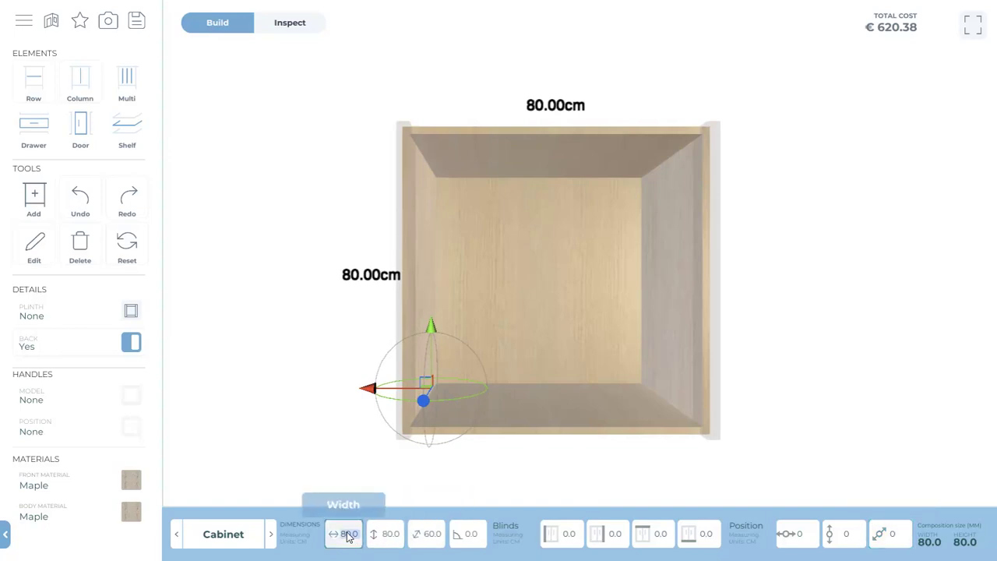
Step: Set the cabinet's width to 100, depth to 40 and angle to 270 in the Dimensions bar
type("100")
key("Return")
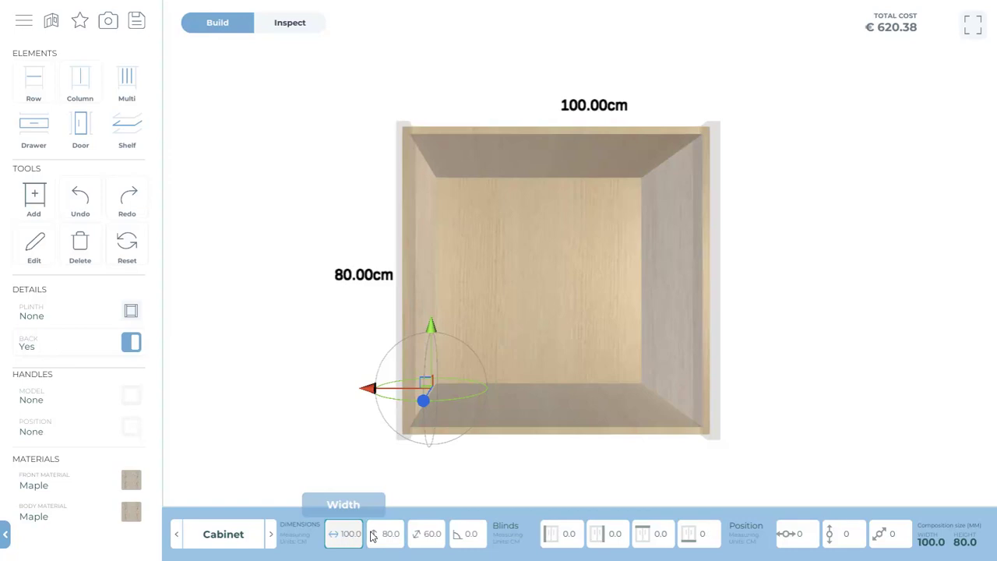
left_click(434, 536)
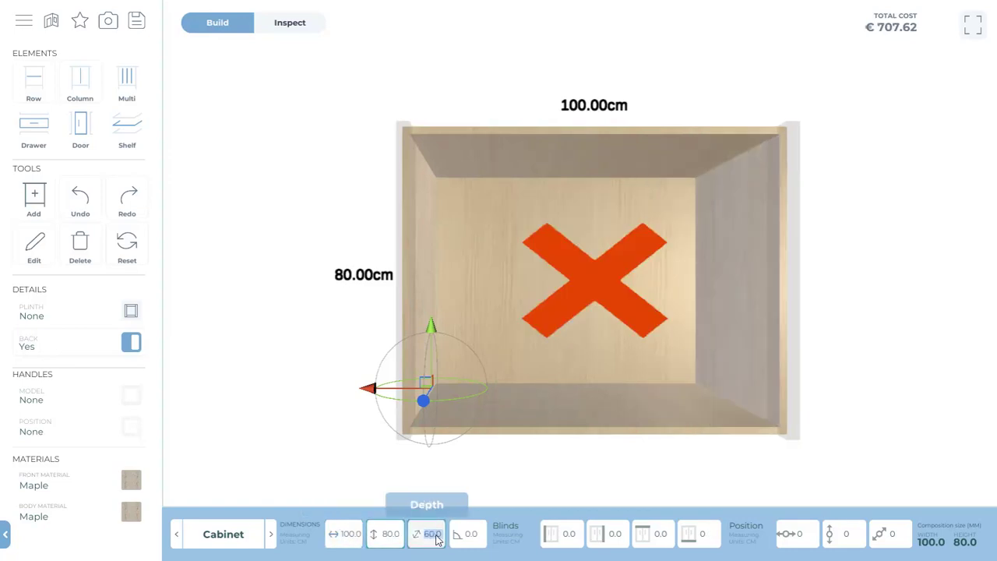
type("40")
key("Return")
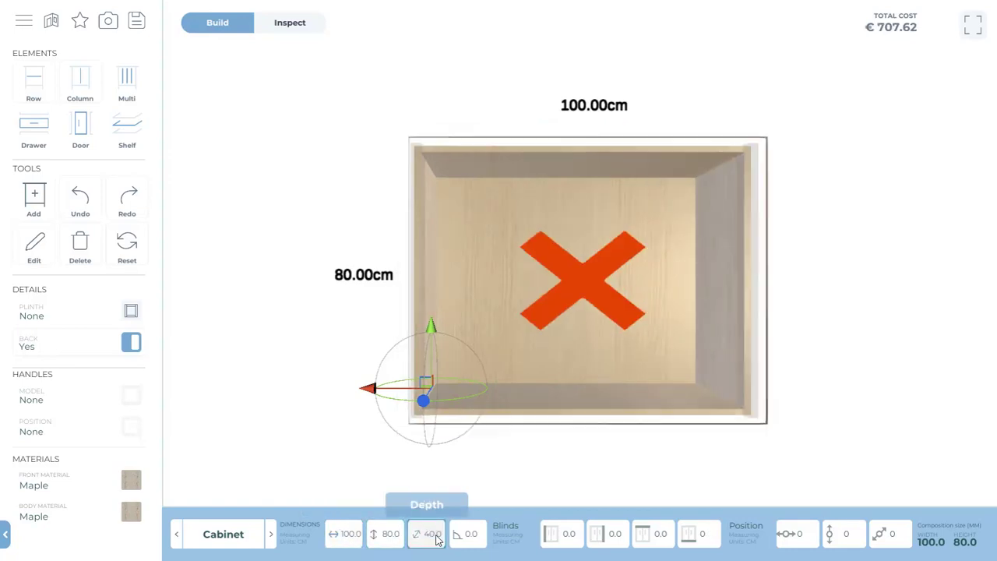
left_click(475, 536)
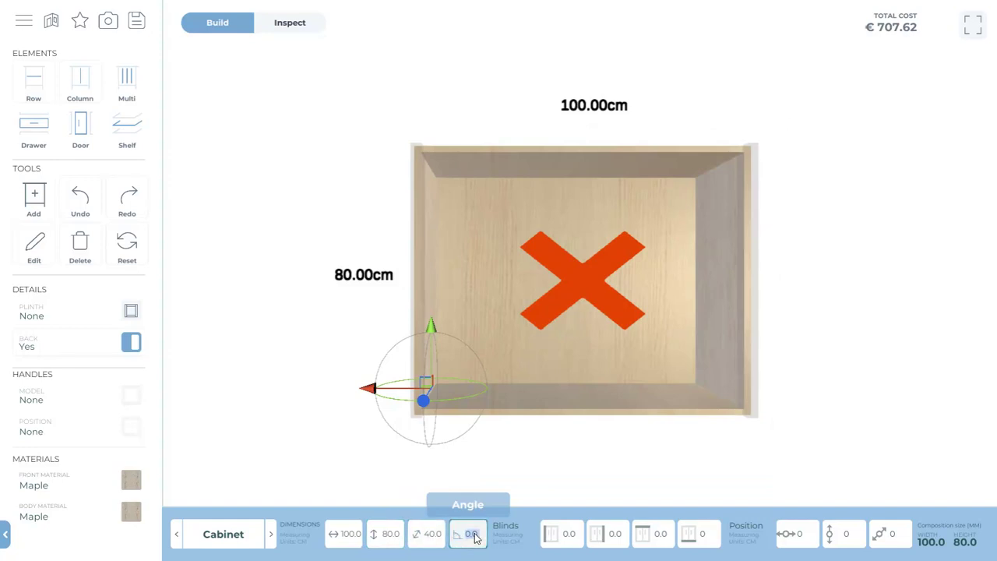
type("270")
key("Return")
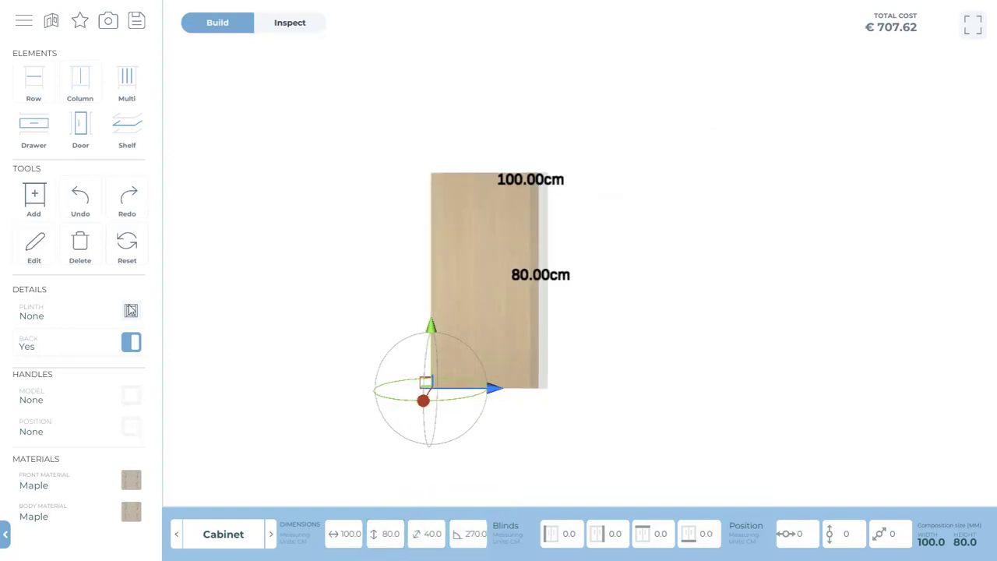
Step: Give the first cabinet a 6 cm plinth of the Continous Sides type
left_click(131, 311)
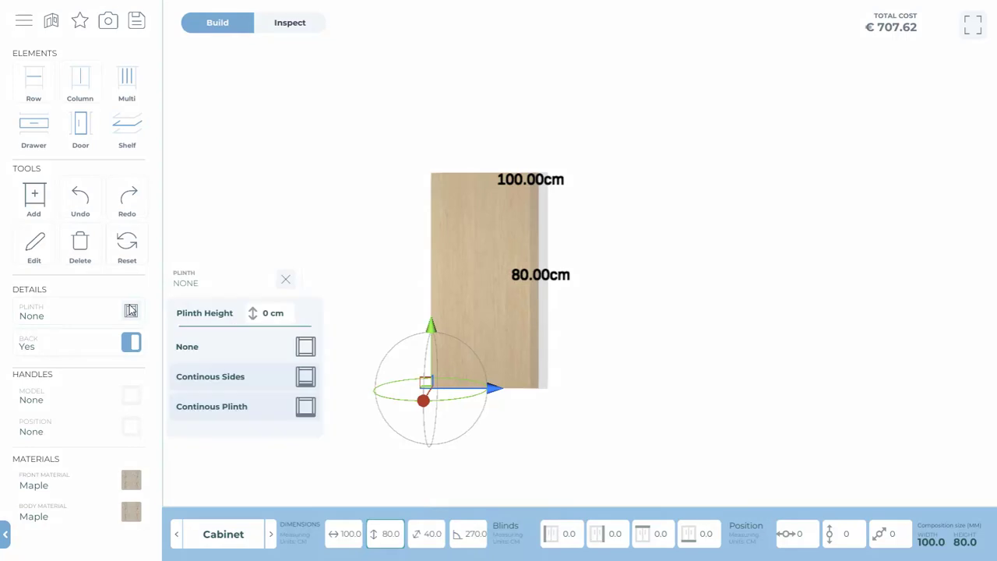
left_click(266, 315)
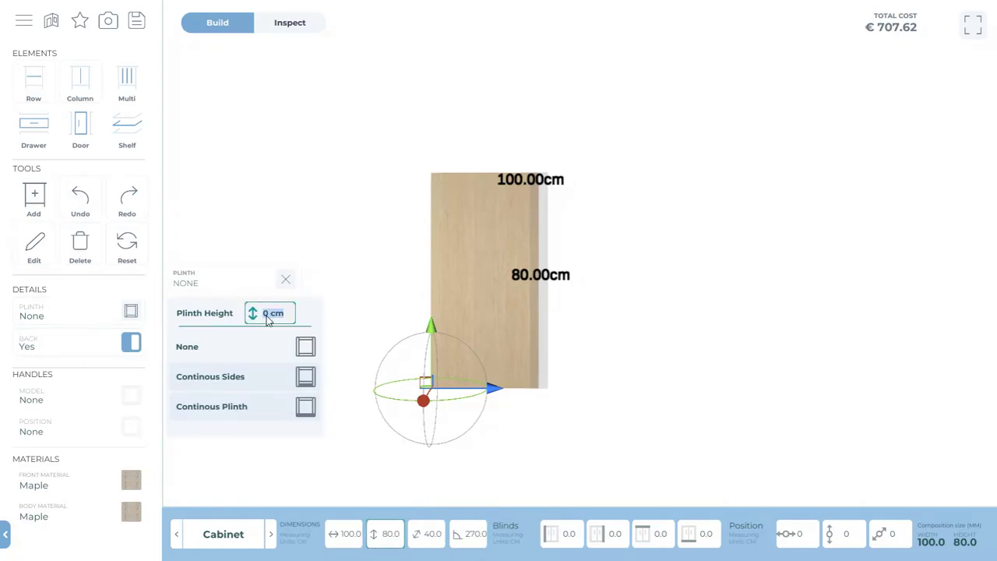
type("6")
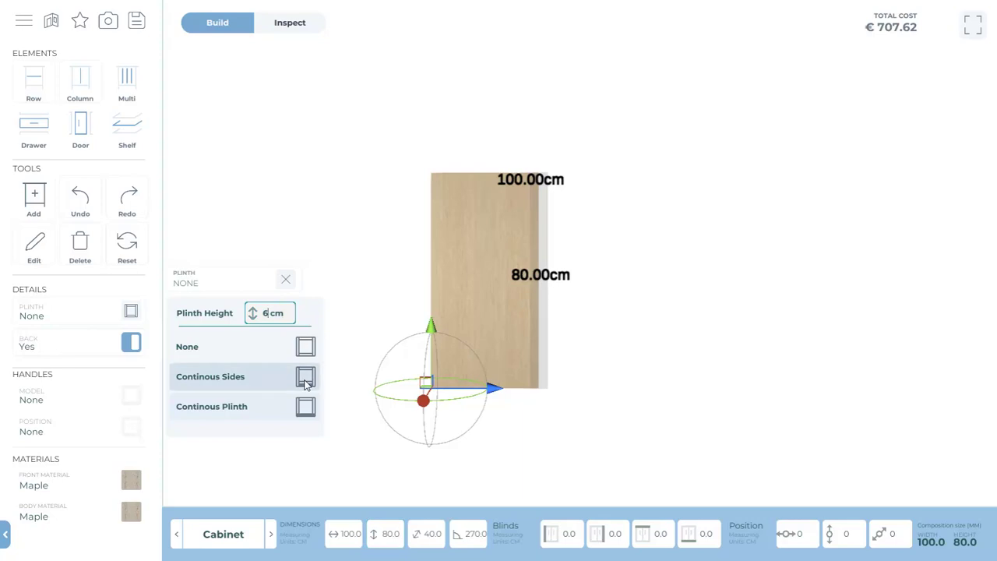
left_click(306, 379)
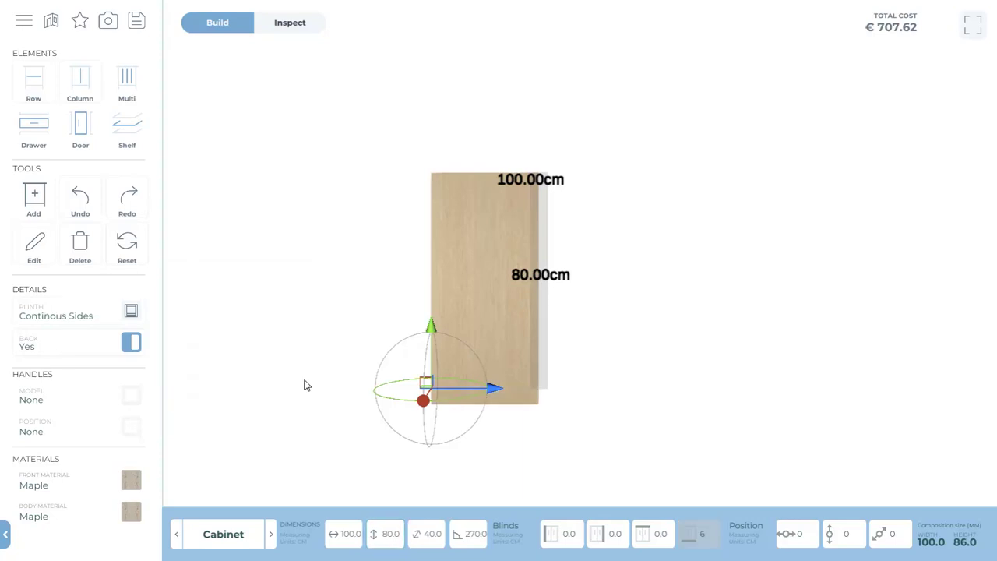
Step: Add a second 80 cm cabinet and set its Z position to 140 and depth to 40
left_click(33, 197)
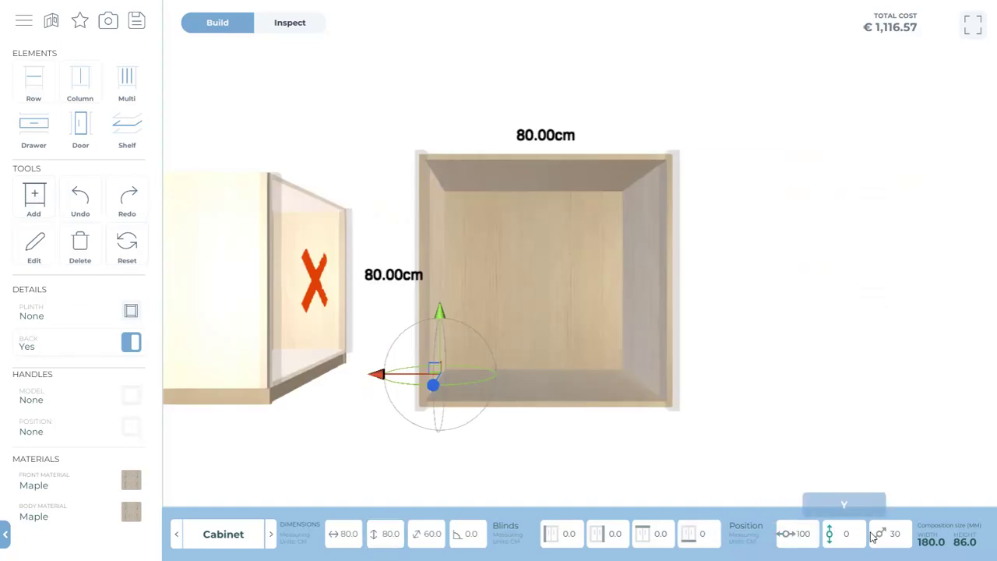
double_click(895, 534)
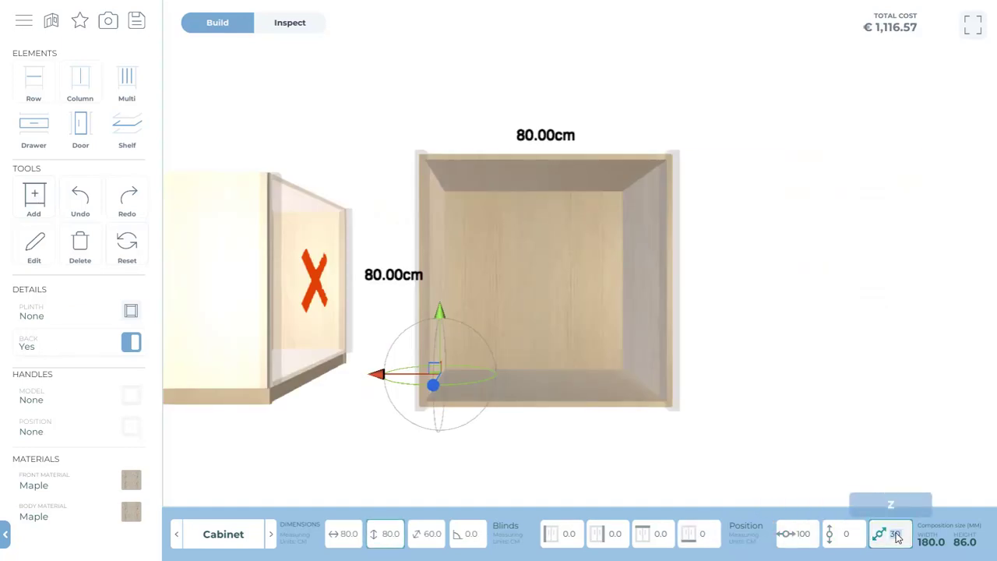
type("140")
key("Return")
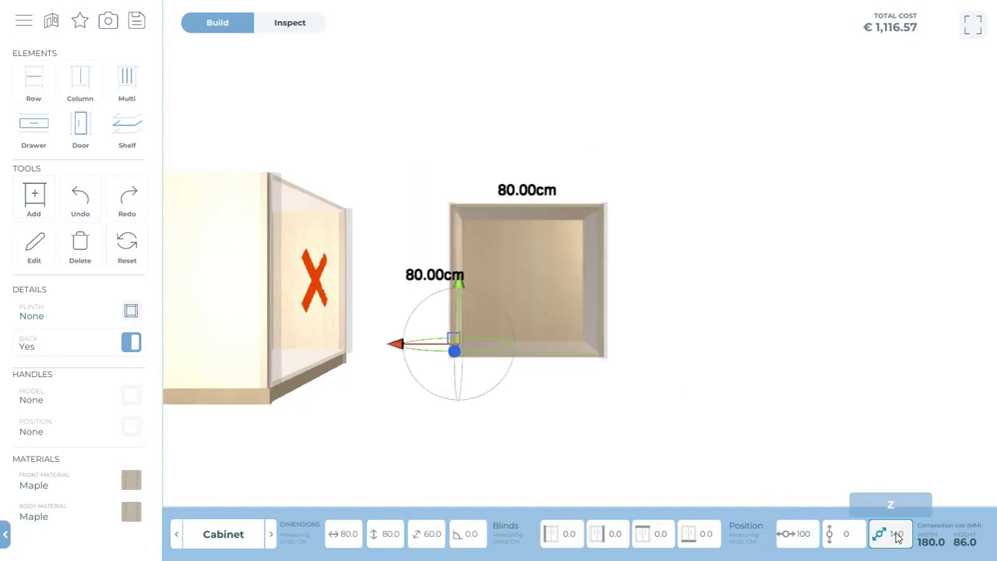
double_click(436, 540)
type("40")
key("Return")
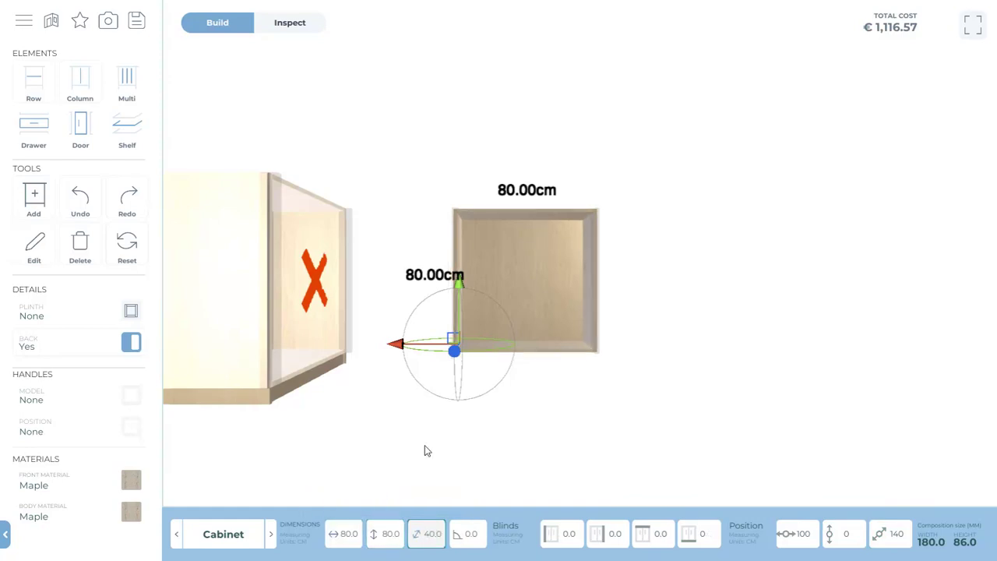
Step: Set the second cabinet's plinth height to 6 cm with Continous Sides
left_click(132, 312)
left_click(266, 318)
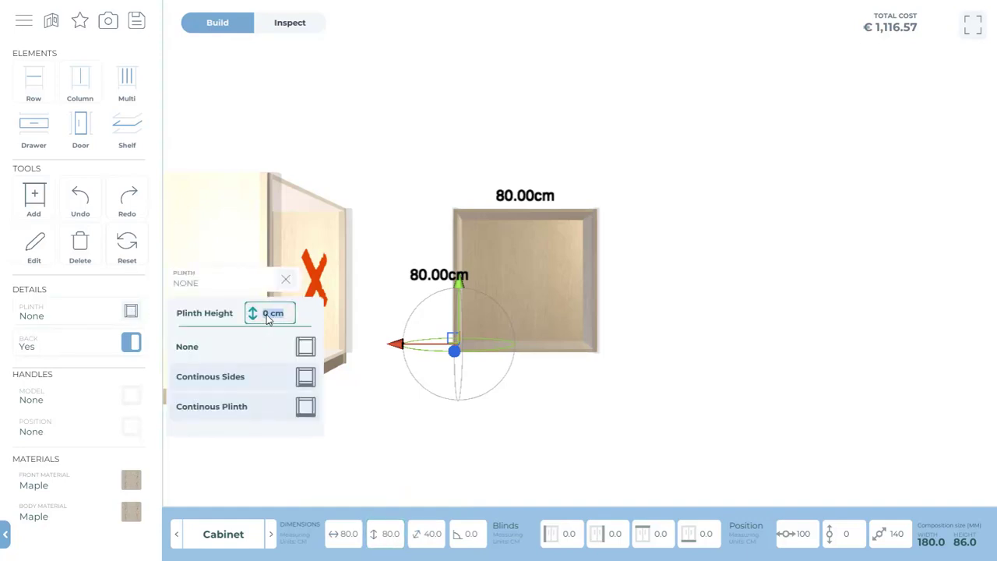
left_click(307, 377)
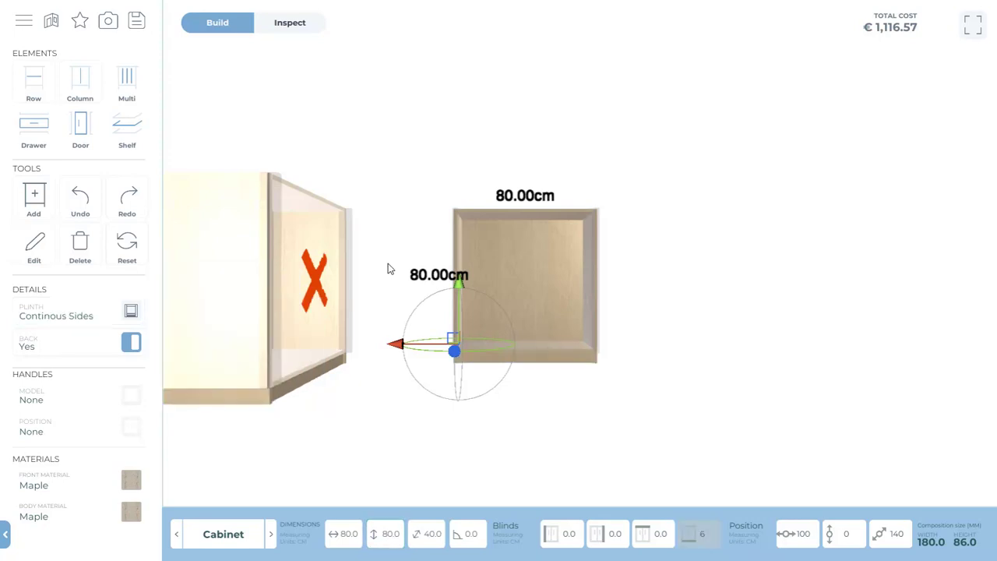
Step: Add a third cabinet with Z position 140, depth 40 and width 50
left_click(37, 199)
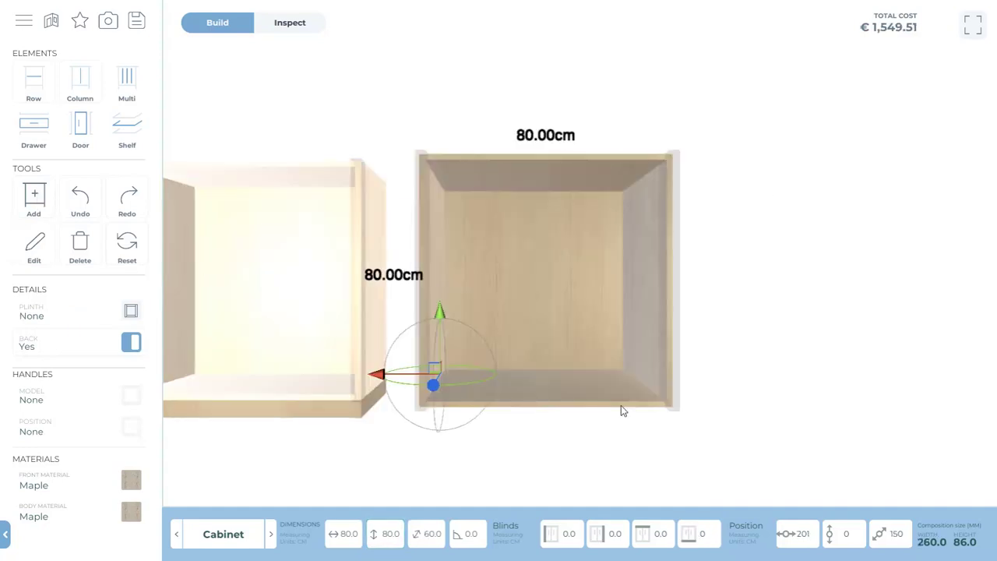
left_click(897, 541)
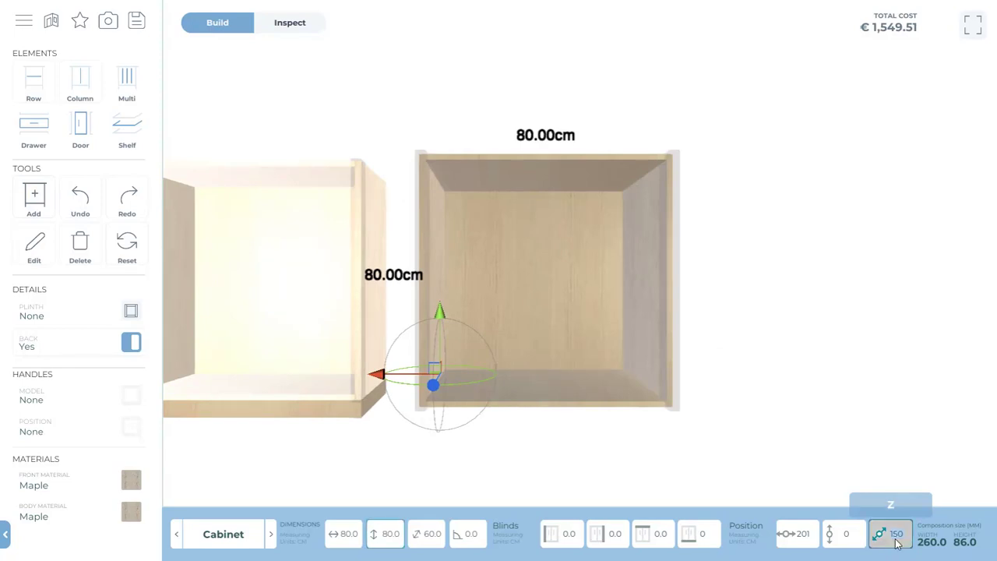
type("140")
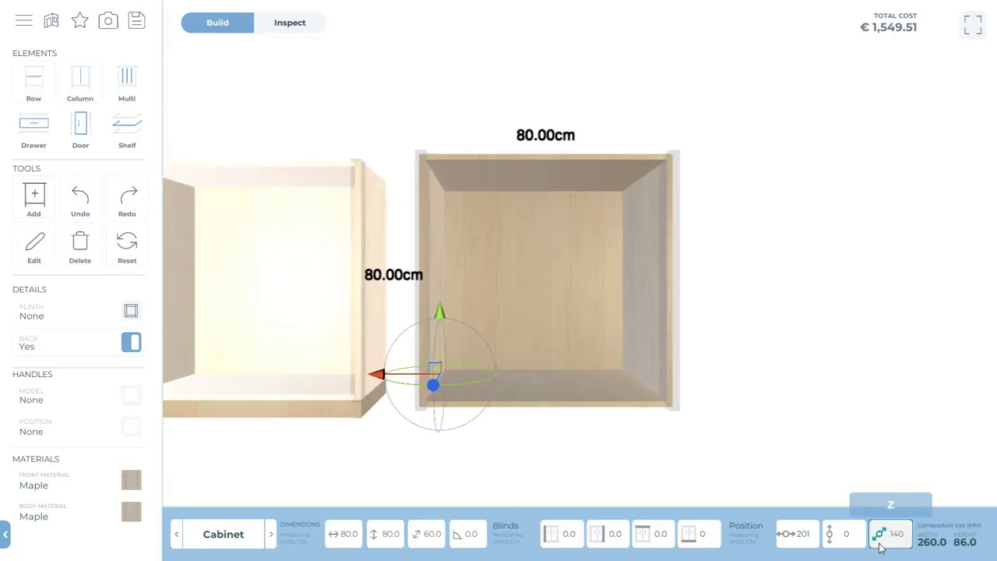
key("Return")
left_click(430, 536)
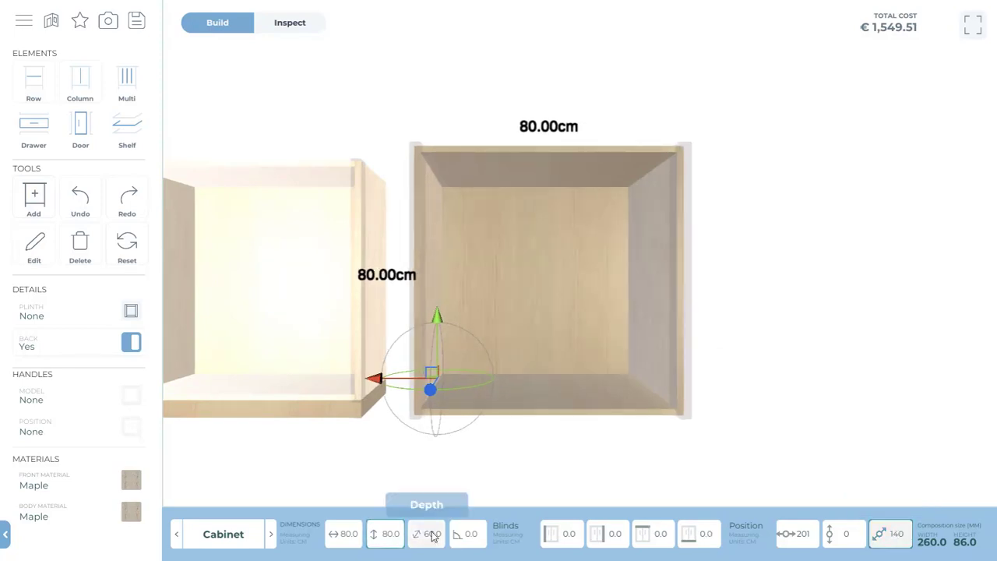
type("40")
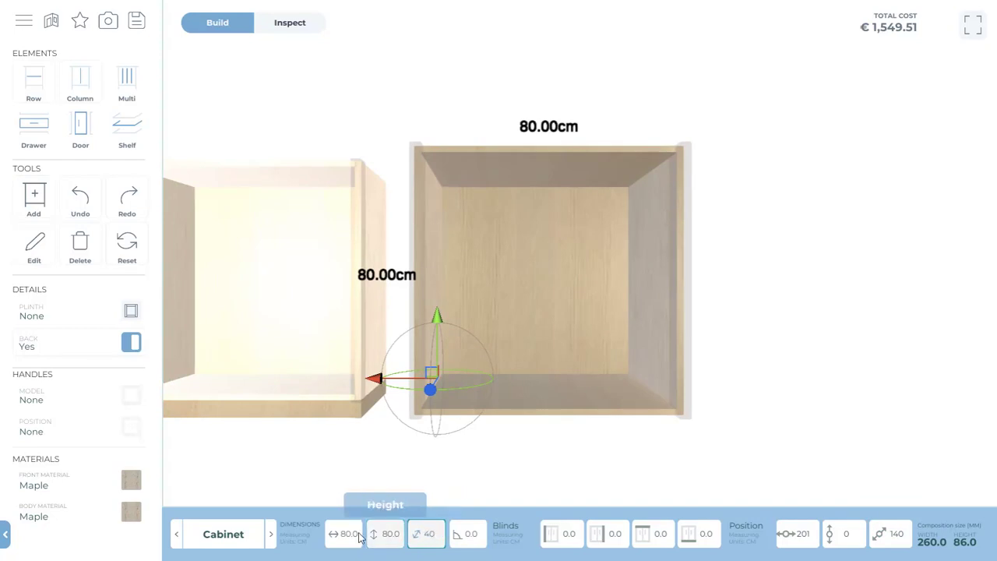
left_click(349, 537)
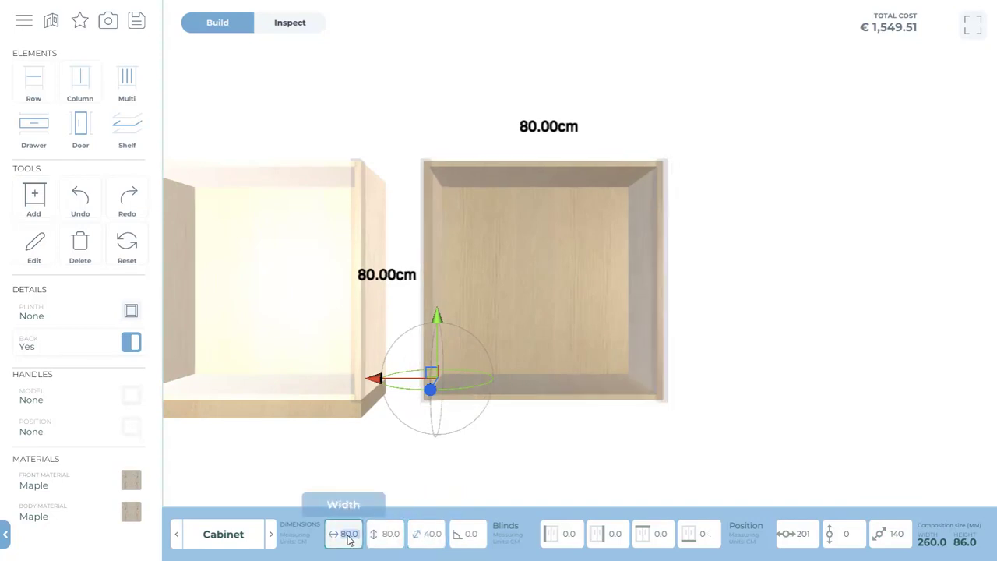
type("50")
key("Return")
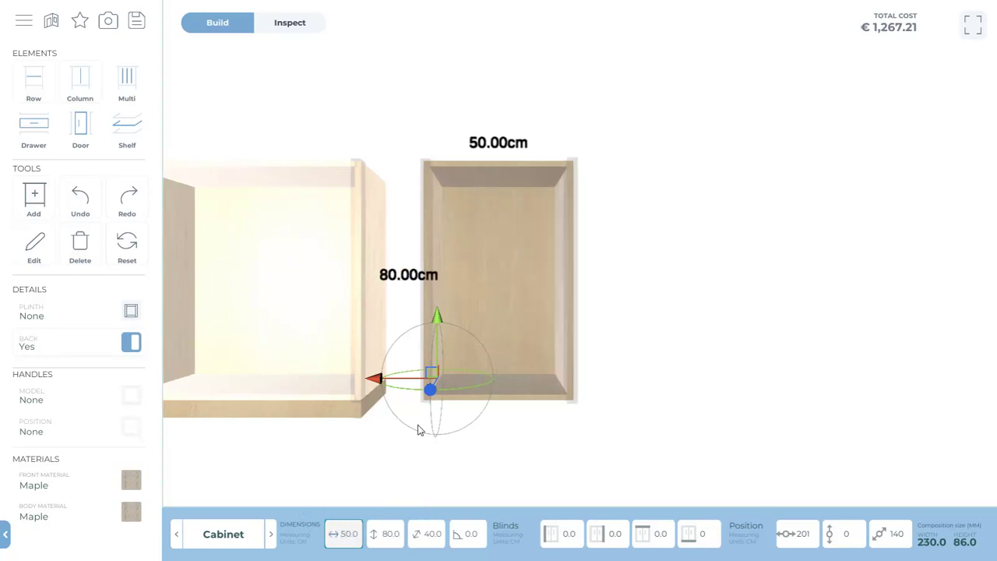
Step: Replace the third cabinet's 0 plinth height with 6 cm and choose Continous Sides
left_click(134, 311)
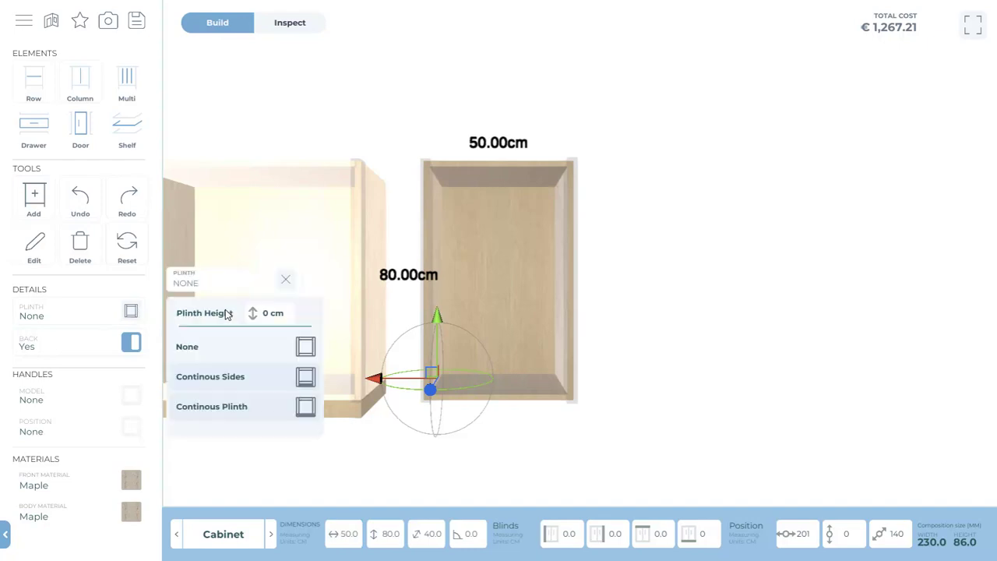
left_click(269, 318)
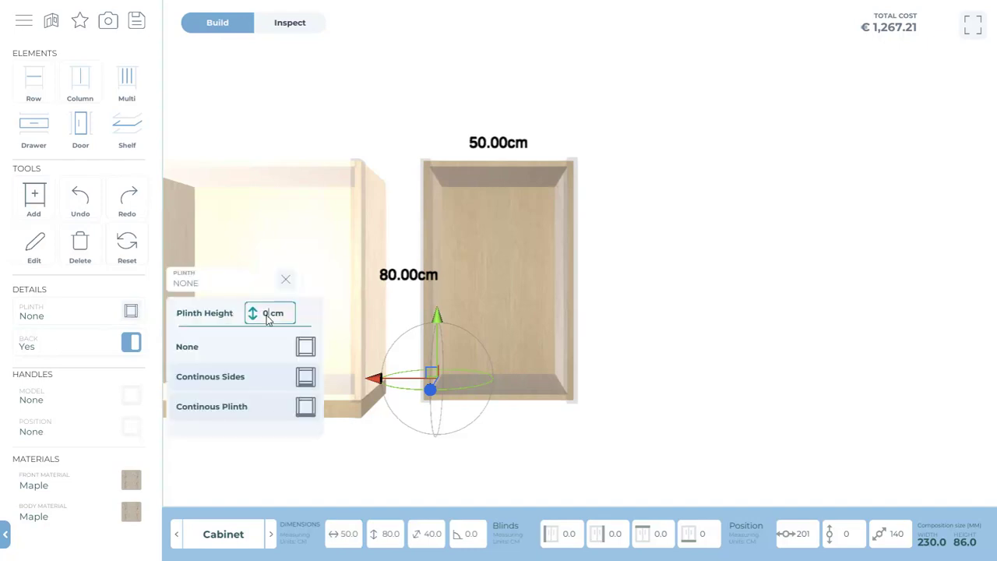
key("BackSpace")
type("6")
left_click(306, 378)
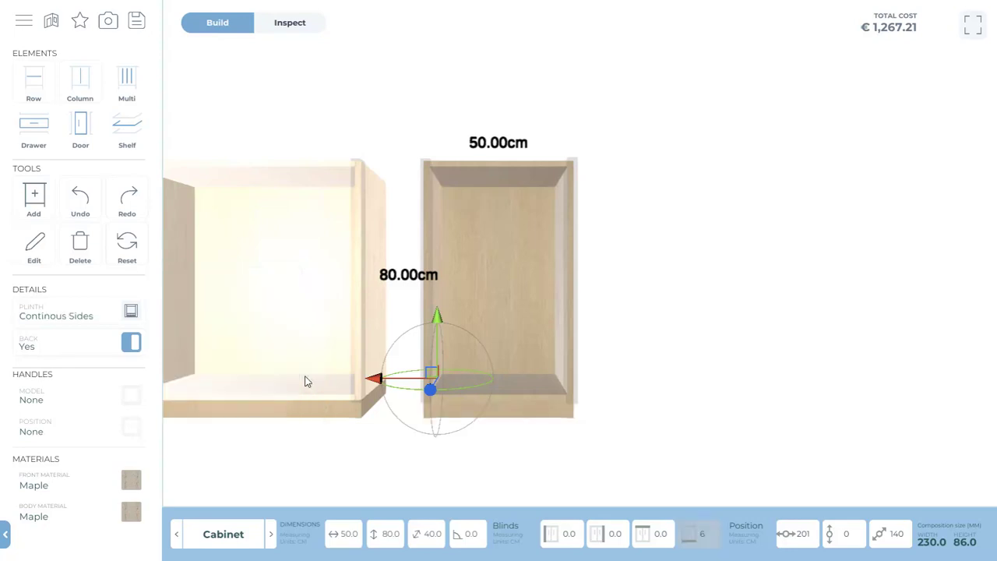
Step: Set the 50 cm cabinet's X position to 180, flush against the second cabinet
mouse_move(375, 379)
mouse_move(402, 383)
left_mouse_down()
mouse_move(361, 377)
mouse_move(379, 384)
left_mouse_up()
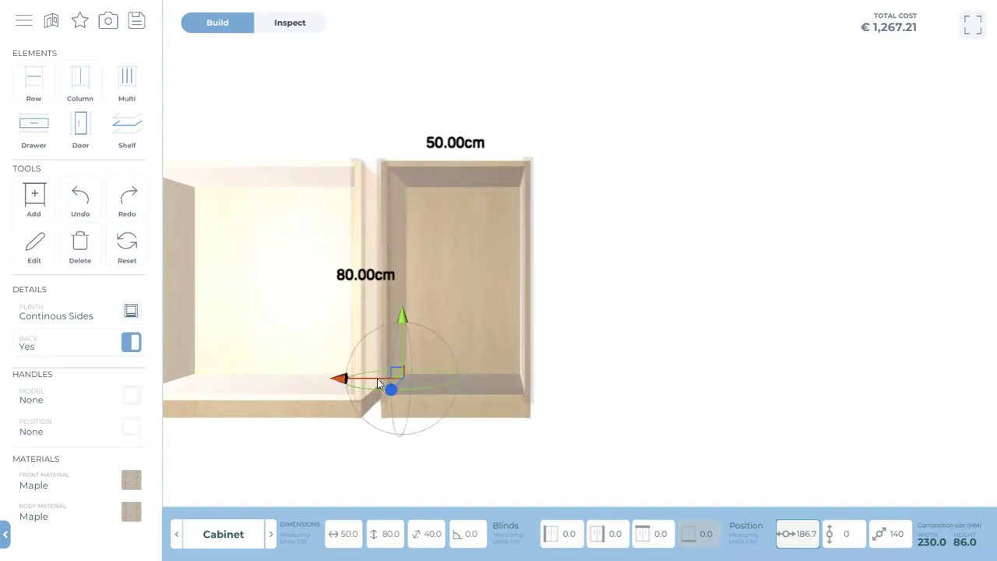
left_click(808, 543)
type("180")
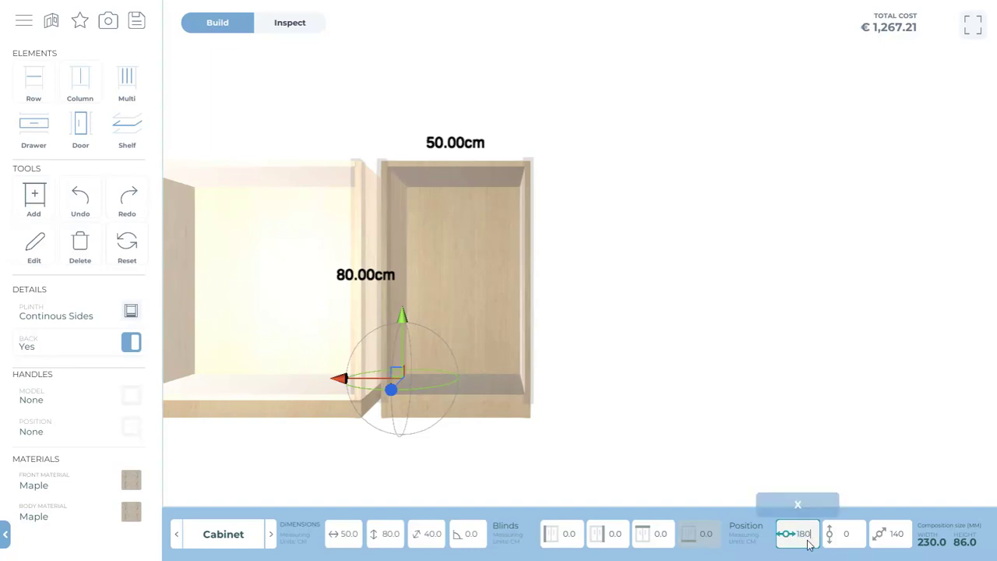
key("Return")
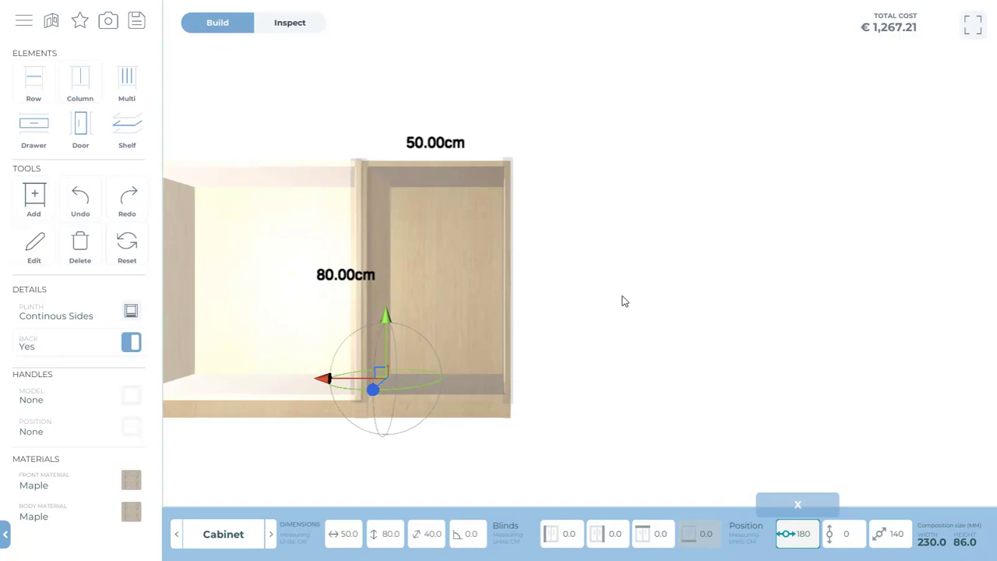
left_click(435, 271)
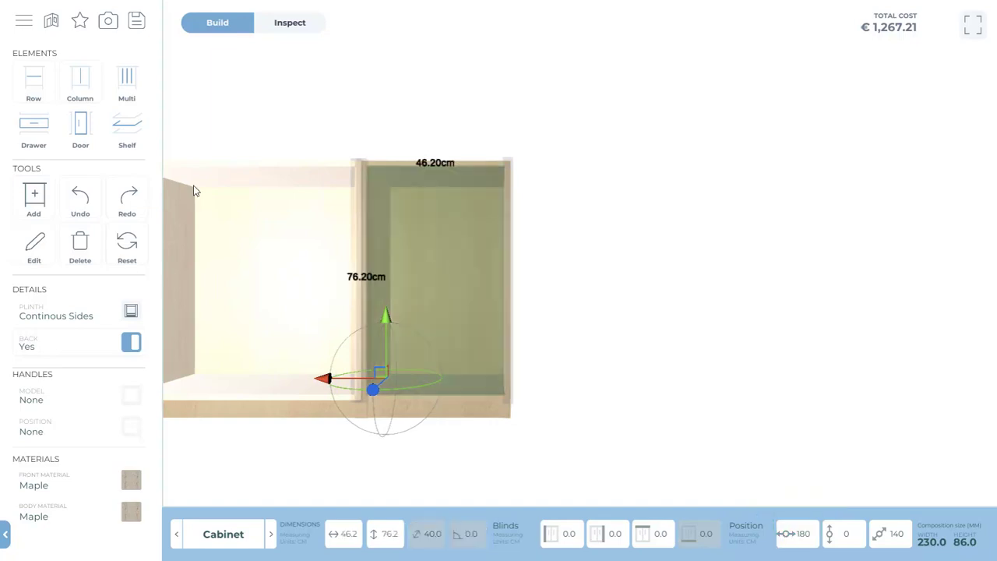
Step: Add two shelves inside the 50 cm cabinet's 46.2 × 76.2 cm compartment
left_click(133, 130)
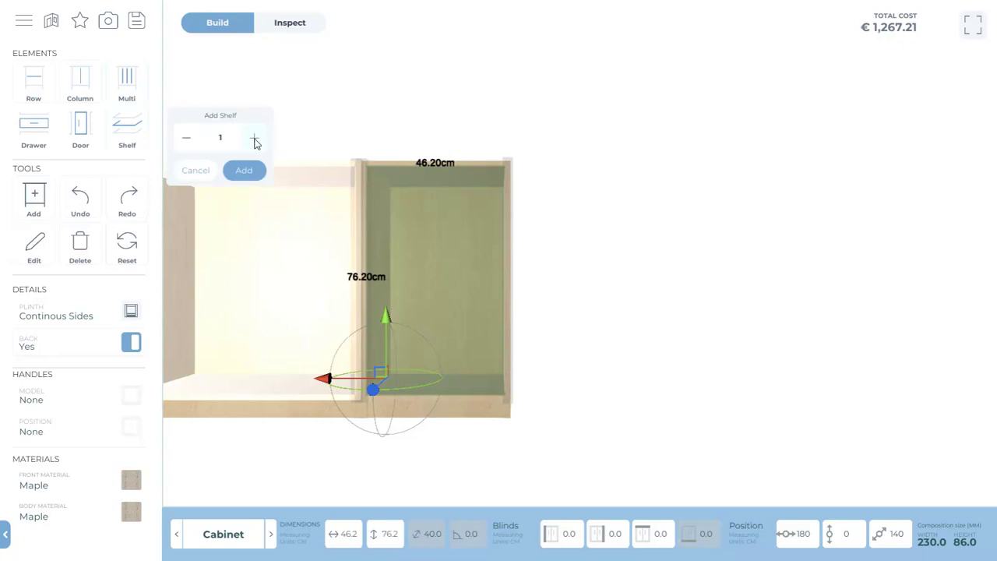
left_click(251, 171)
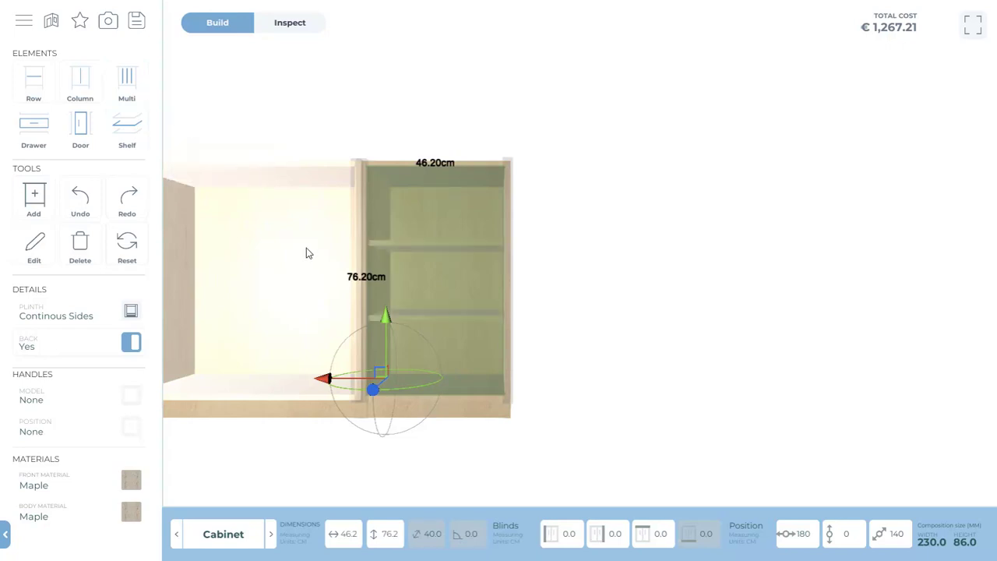
left_click(306, 251)
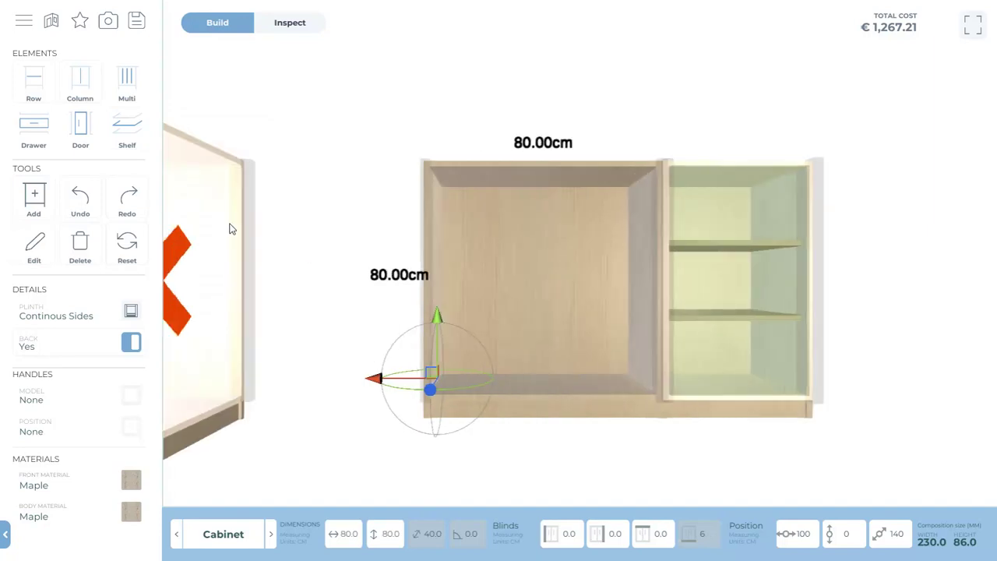
Step: Add a fourth 80 cm cabinet with height 150 and depth 40
left_click(230, 228)
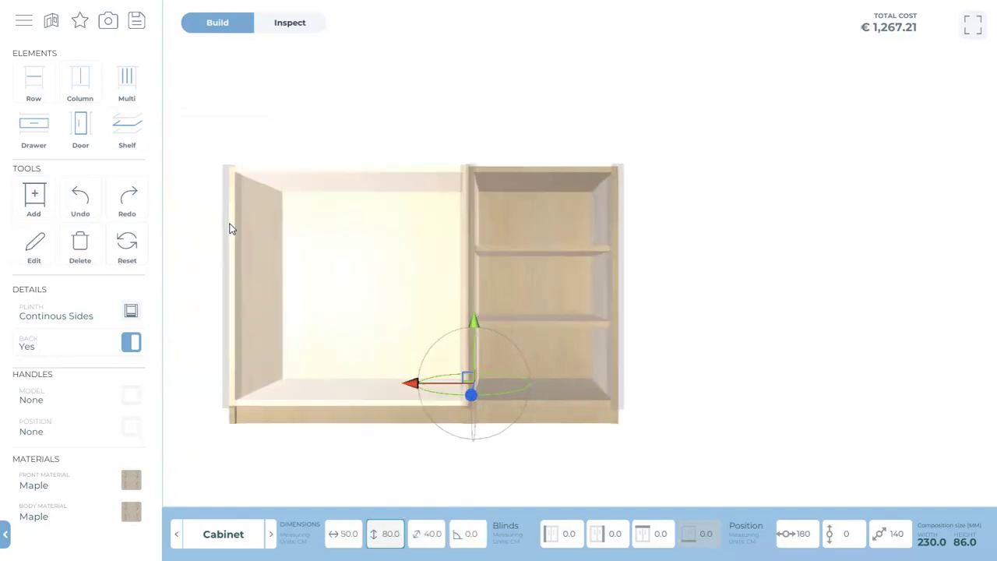
left_click(37, 203)
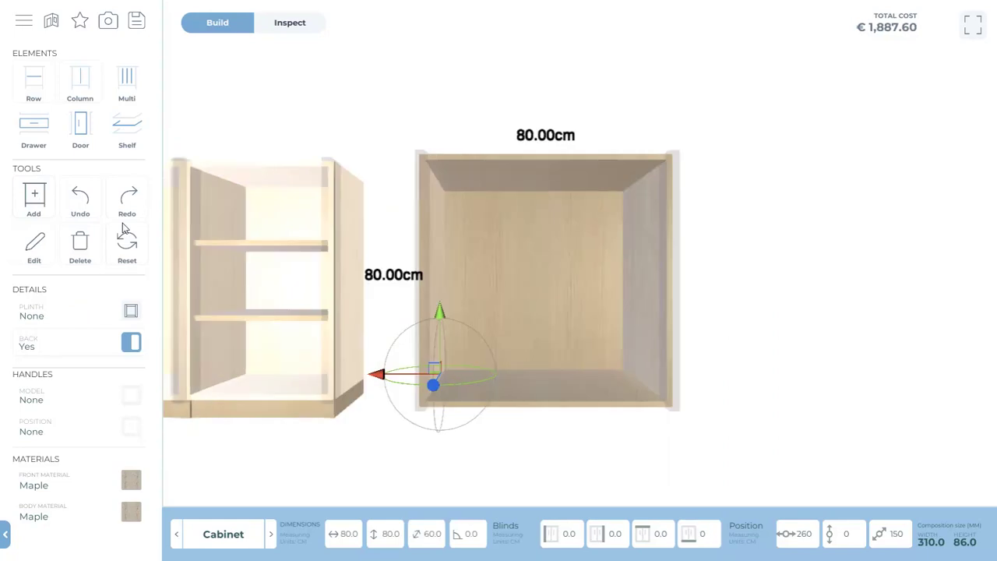
left_click(390, 535)
type("150")
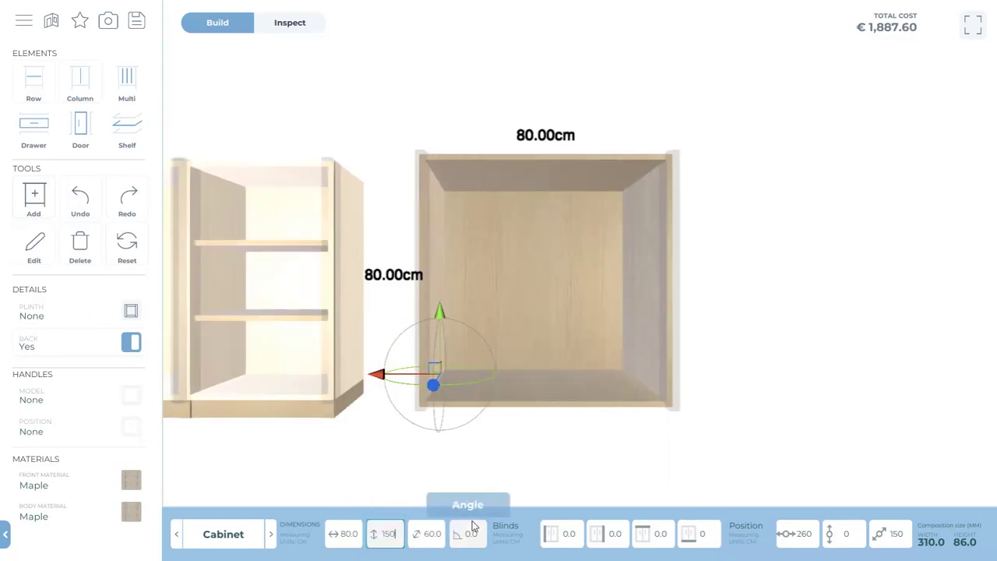
key("Return")
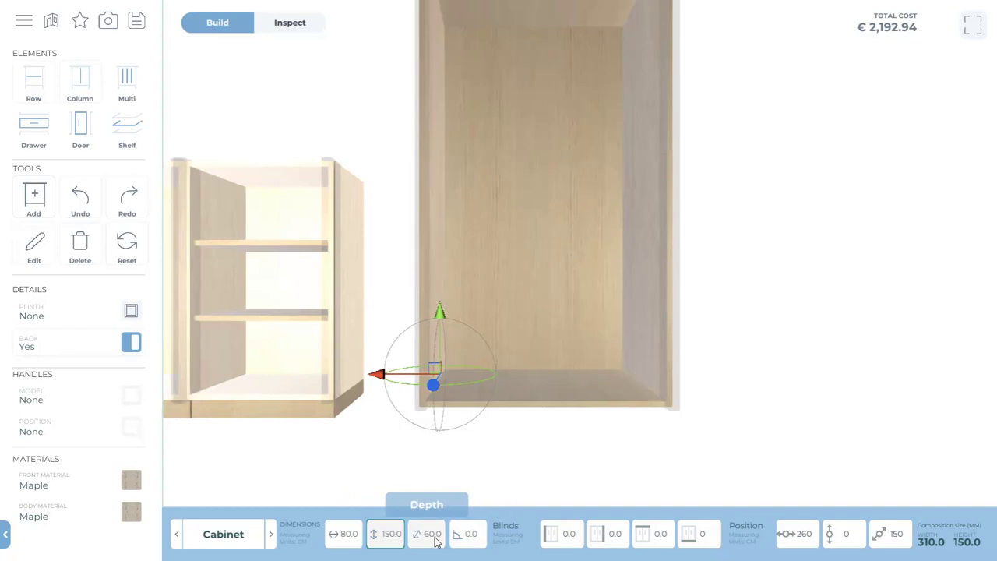
left_click(434, 535)
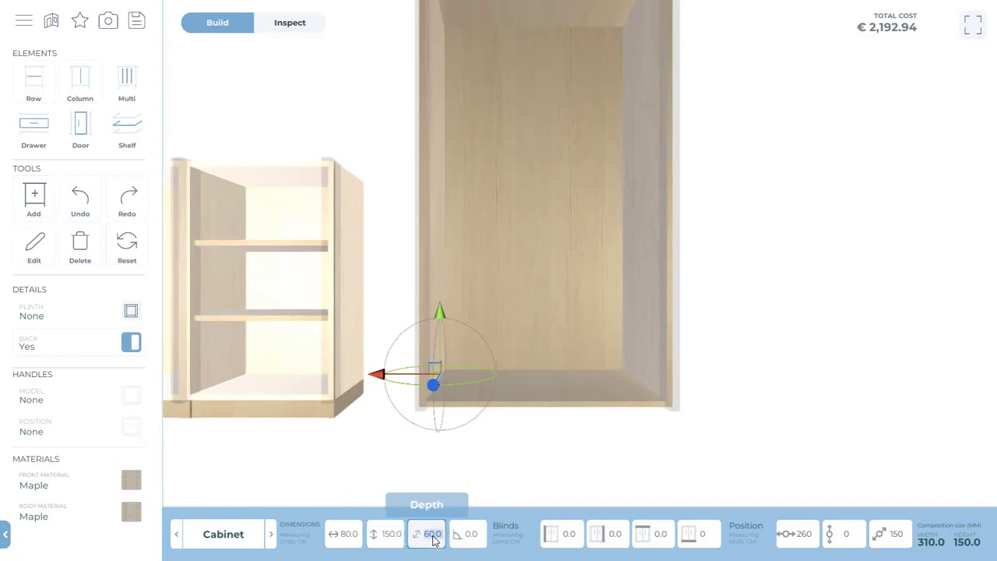
type("40")
key("Return")
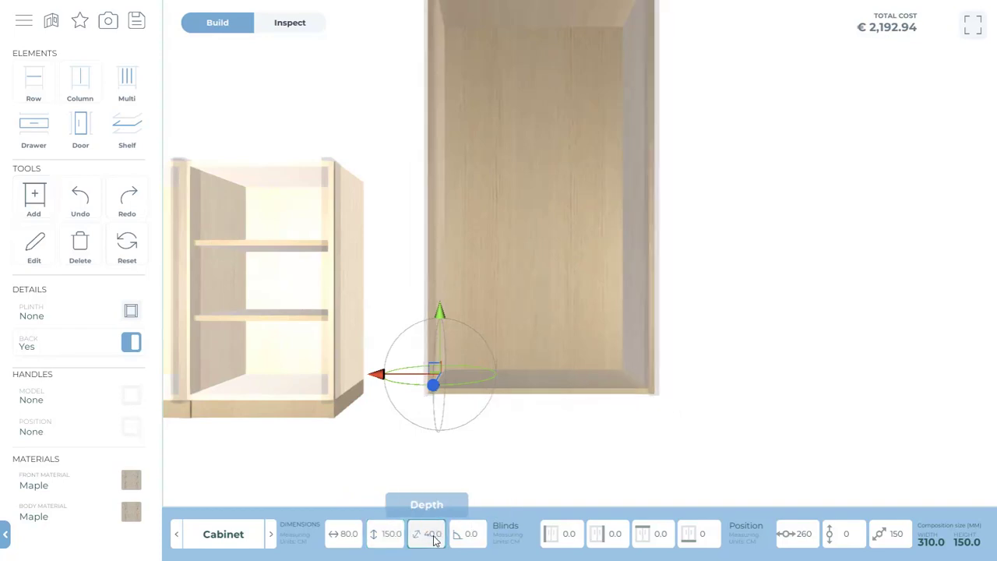
Step: Add a 6 cm continuous-sides plinth to the tall cabinet, bringing the height to 156
left_click(131, 312)
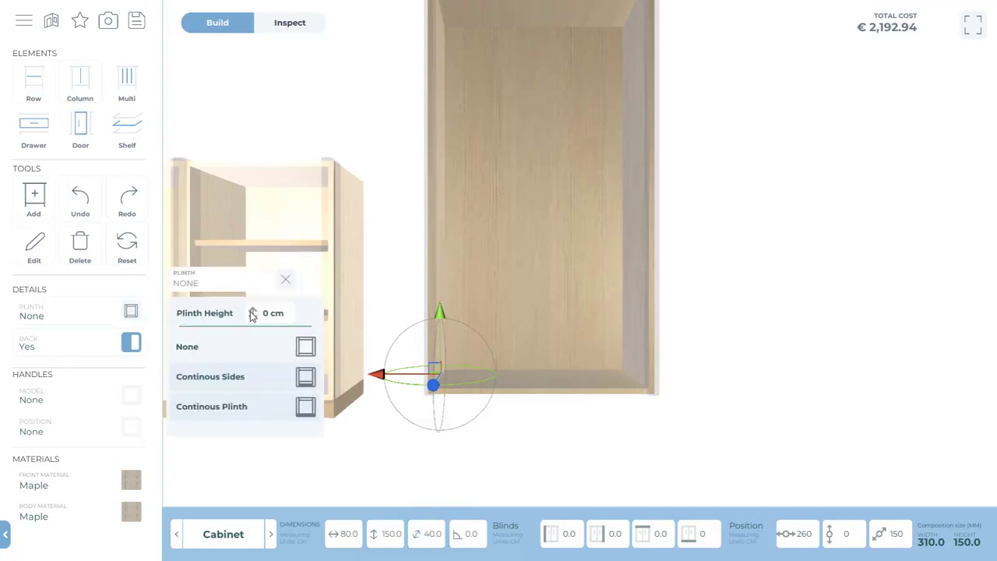
left_click(267, 316)
type("6")
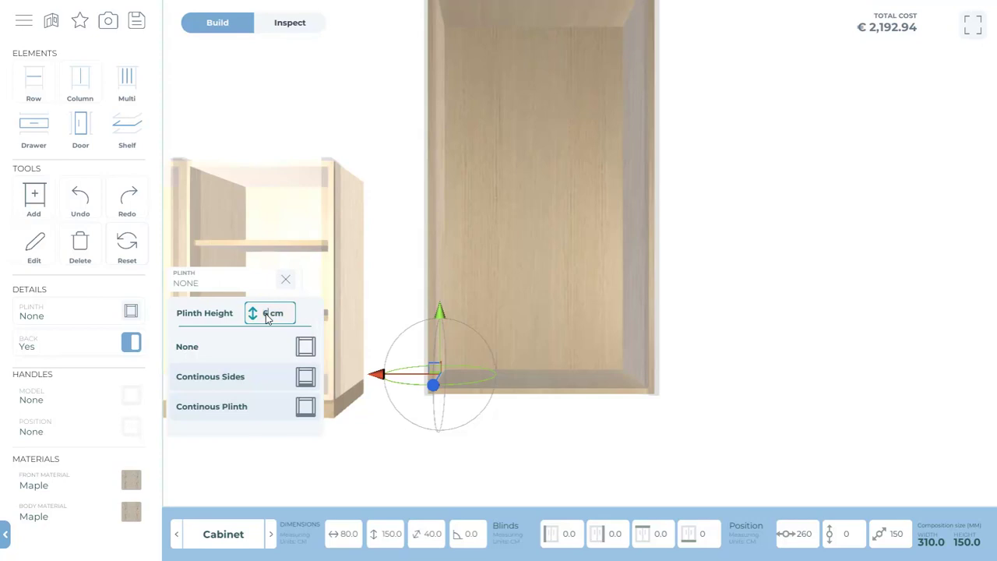
left_click(305, 377)
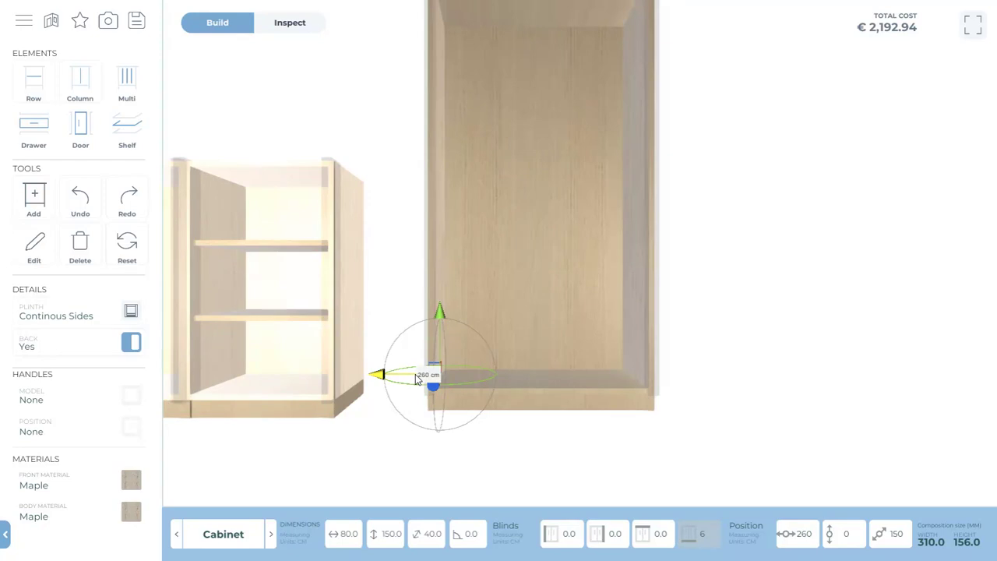
Step: Slide the tall cabinet left to X 228.8 and set its Z position to 140
left_click_drag(415, 374, 337, 371)
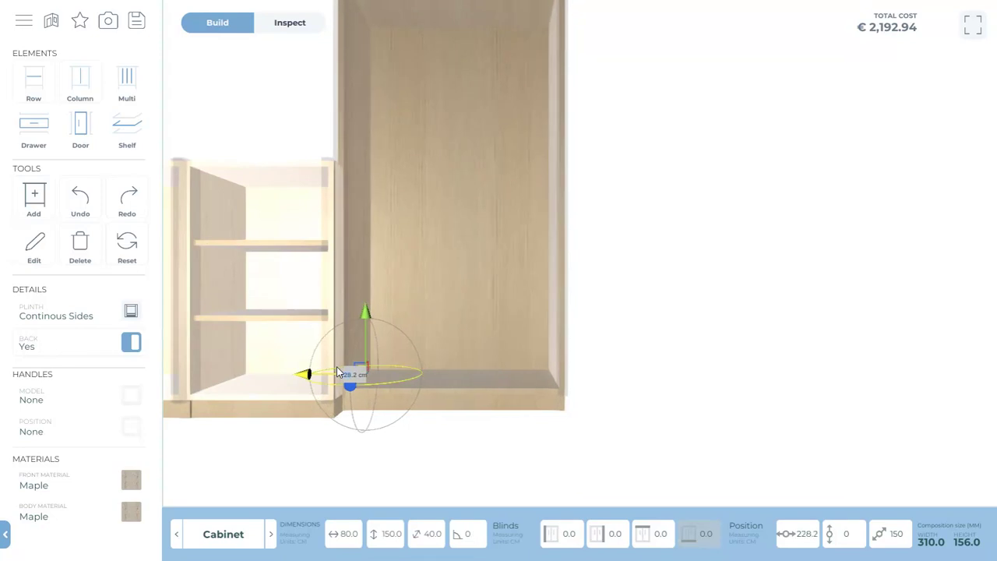
double_click(896, 534)
type("1")
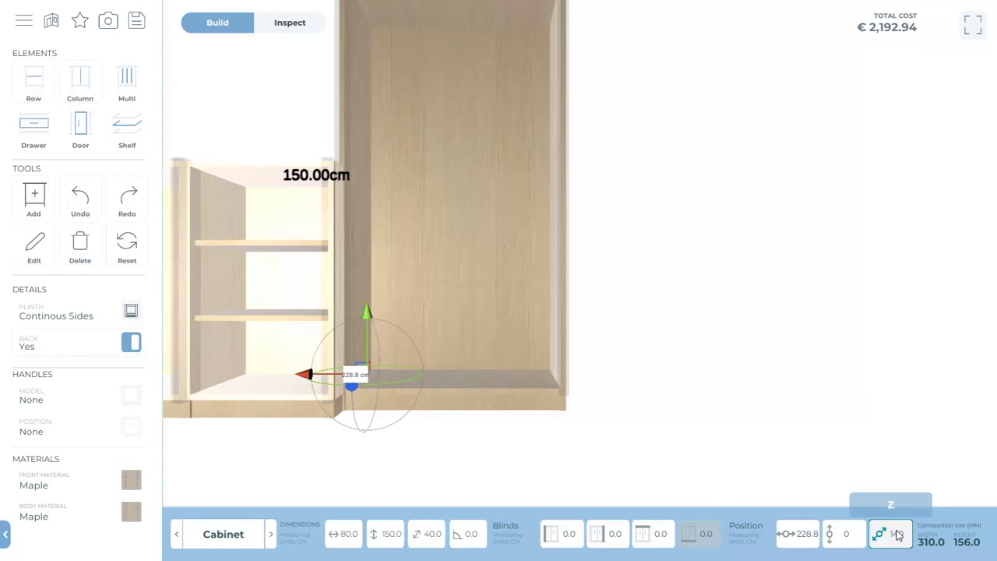
type("40")
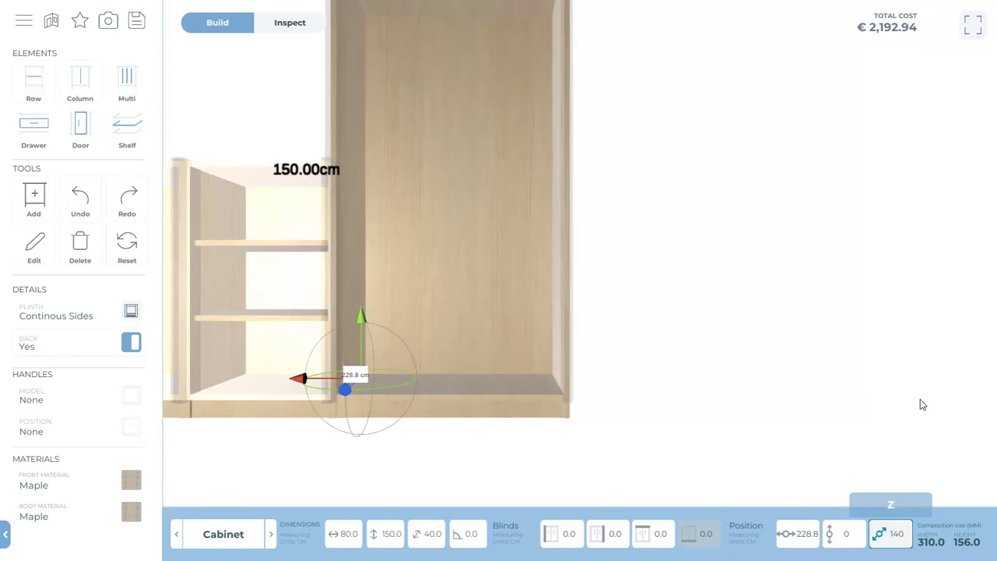
left_click(302, 130)
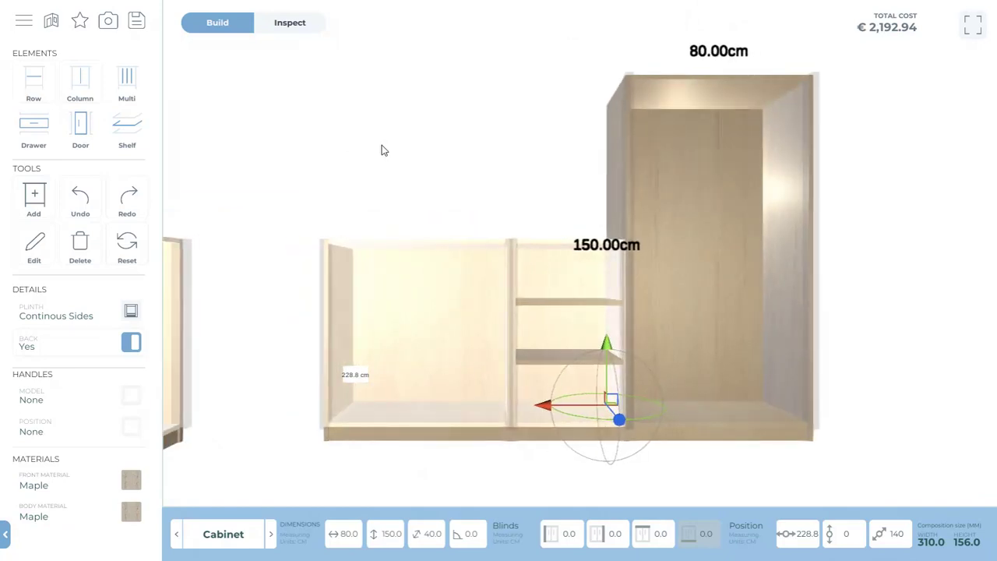
Step: Split the tall cabinet into two columns, divide the right column with a row, and select the lower-right compartment
left_click(721, 240)
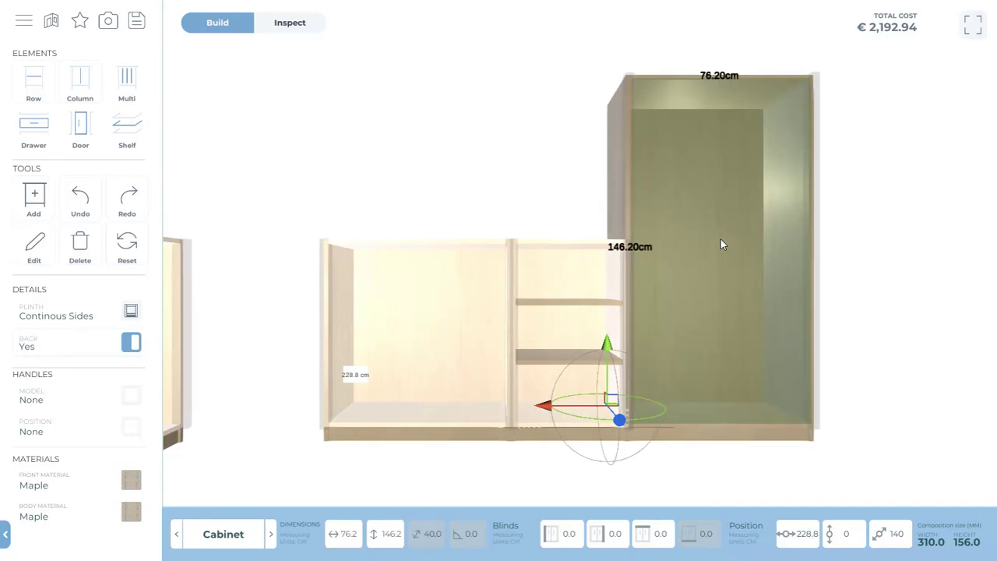
left_click(86, 86)
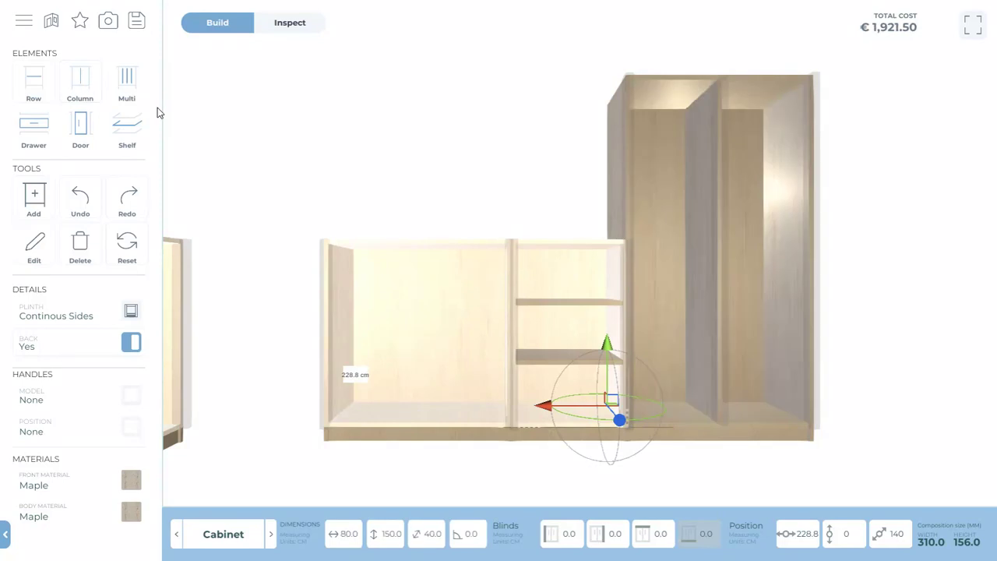
left_click(749, 227)
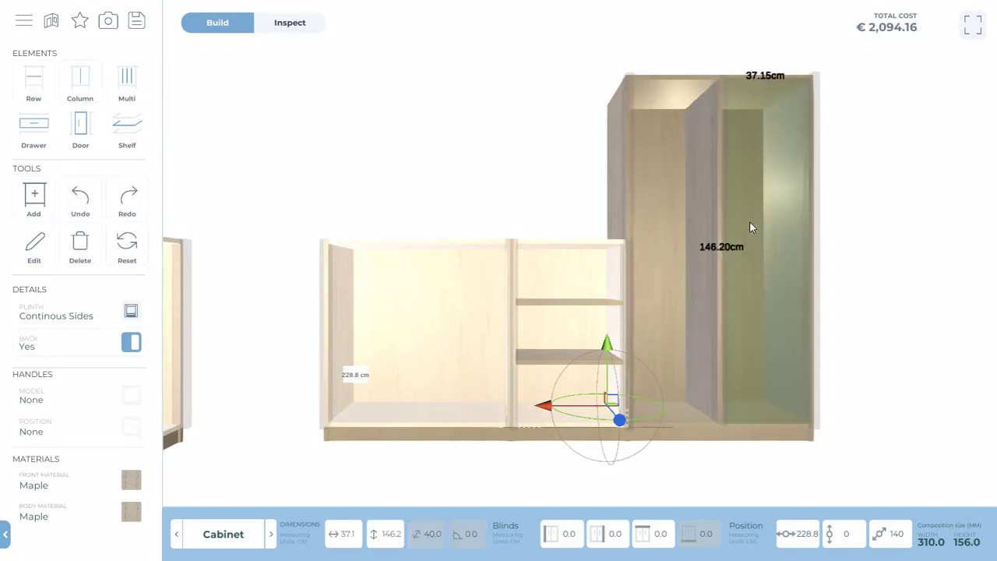
left_click(36, 84)
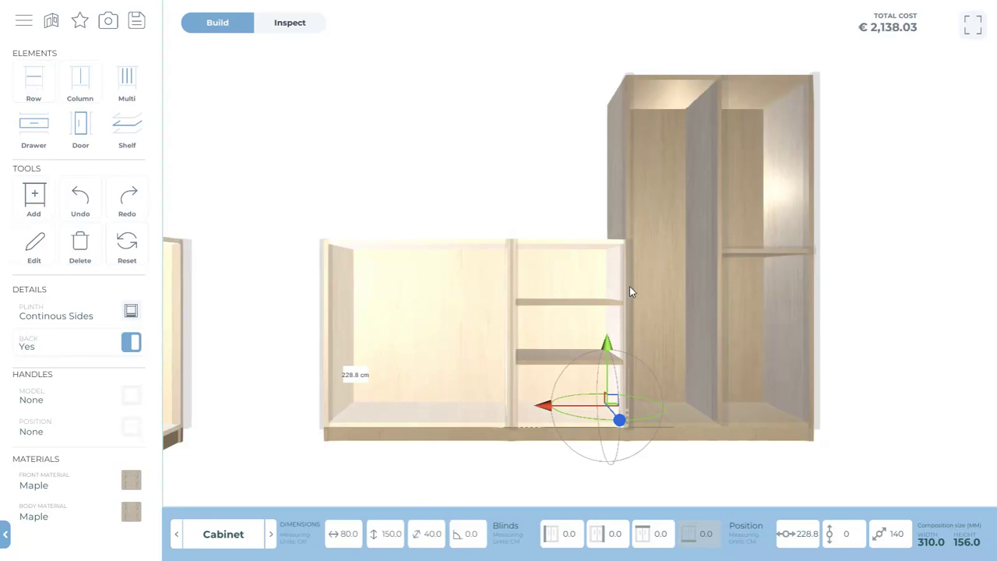
left_click(764, 323)
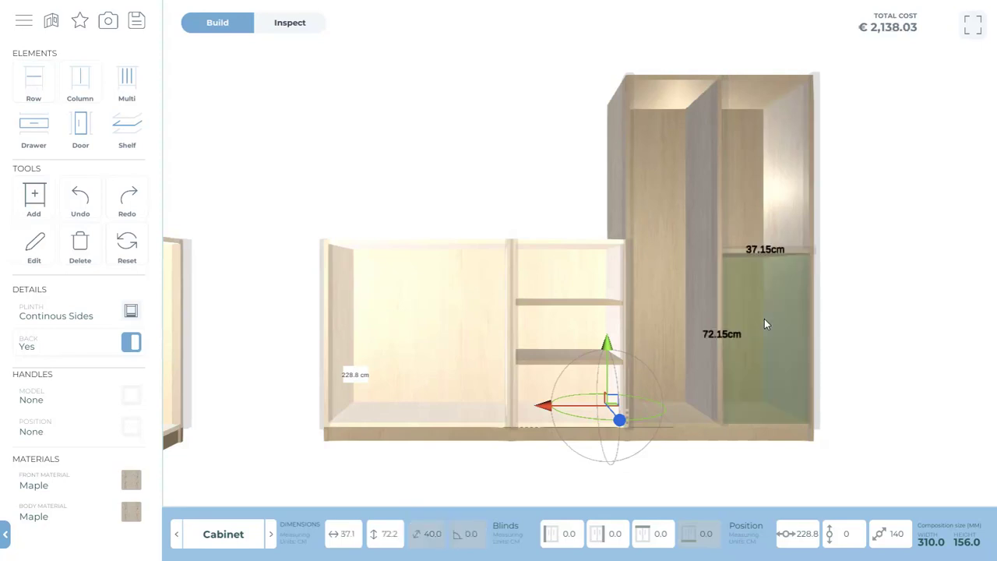
Step: Add a single shelf to the tall cabinet's lower-right compartment
left_click(127, 129)
left_click(187, 137)
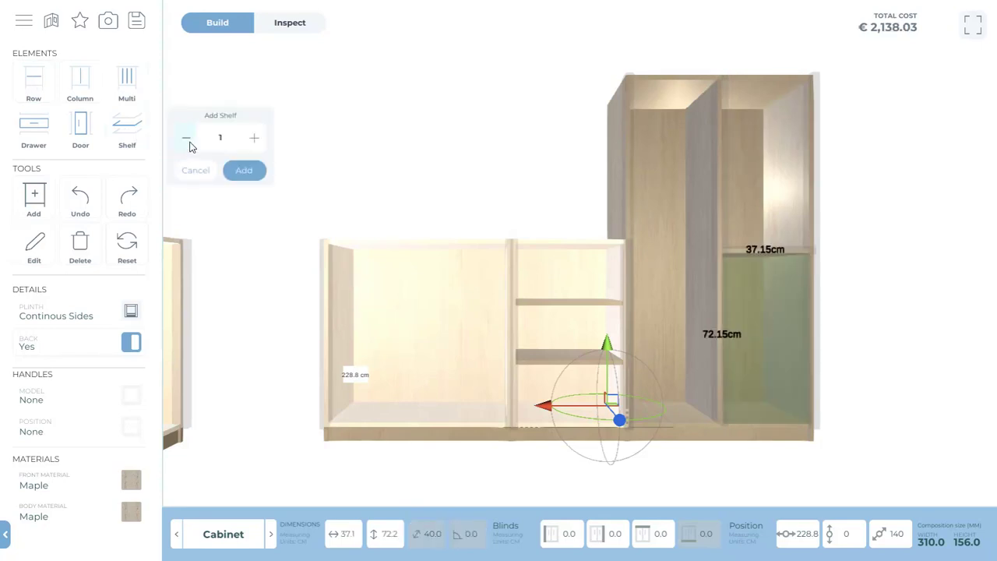
left_click(243, 171)
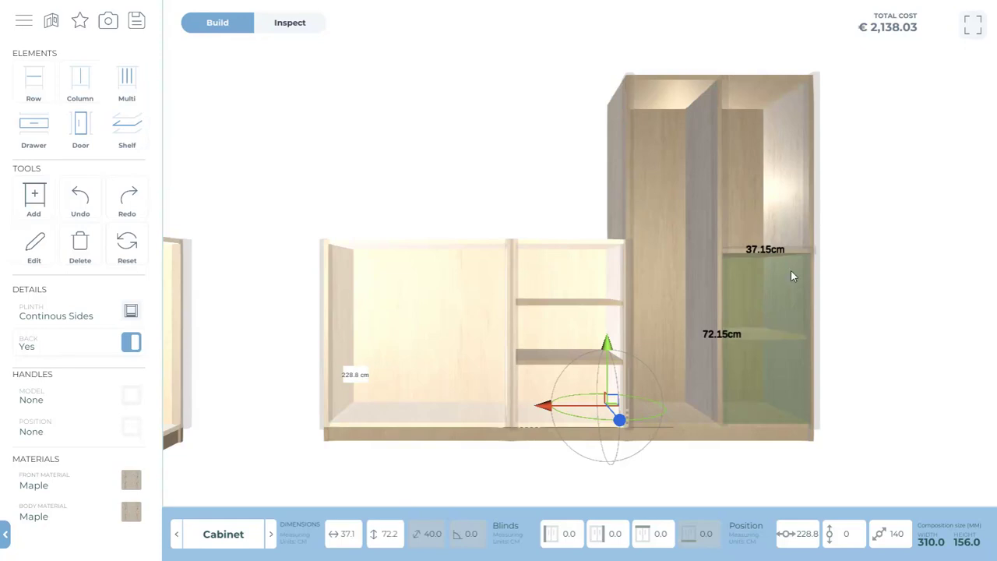
Step: Add shelves to the tall cabinet's upper-right compartment
left_click(774, 215)
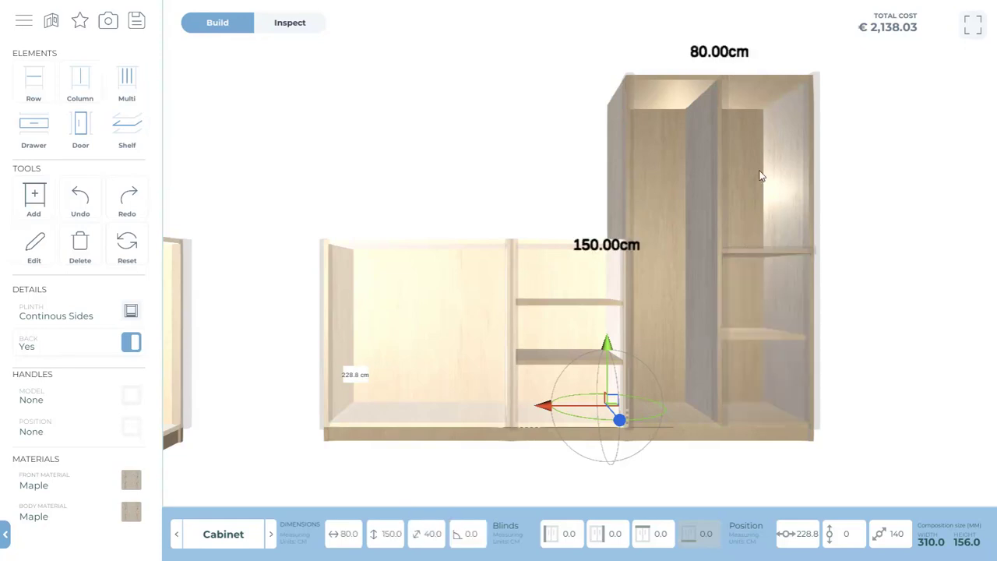
left_click(760, 176)
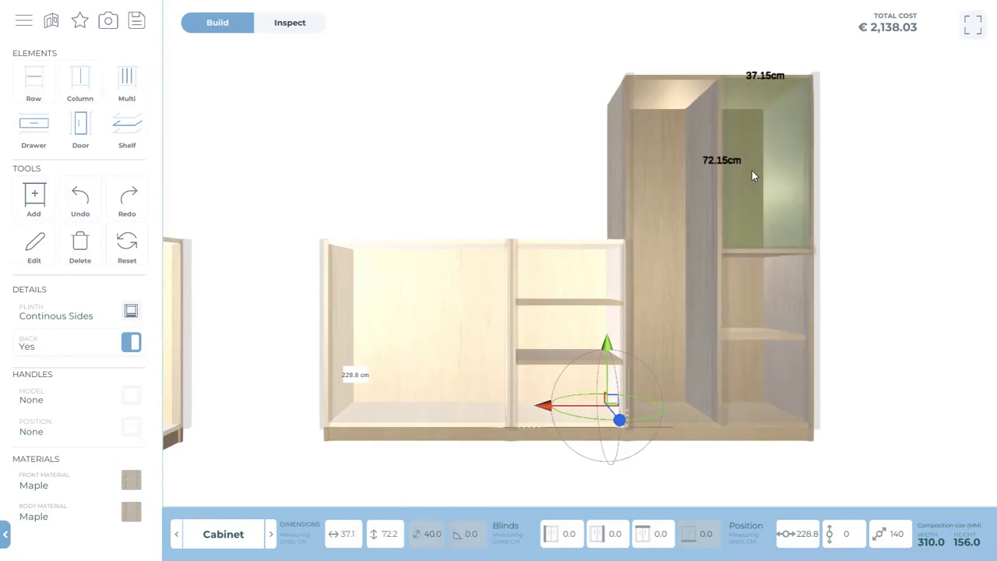
left_click(130, 128)
left_click(254, 140)
left_click(254, 140)
left_click(254, 140)
left_click(247, 171)
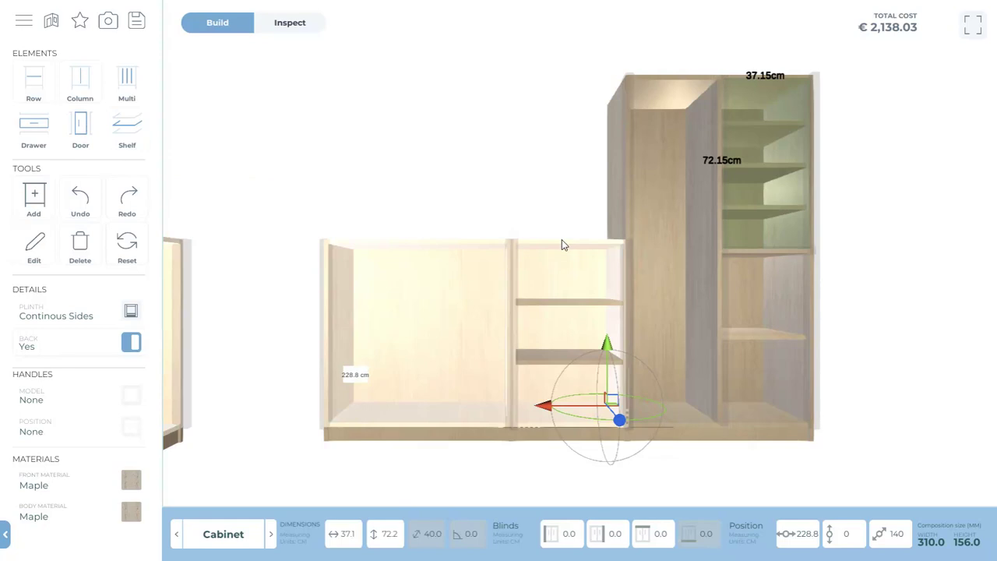
Step: Add five shelves to the tall cabinet's 37.15 × 146.20 cm left column
left_click(671, 207)
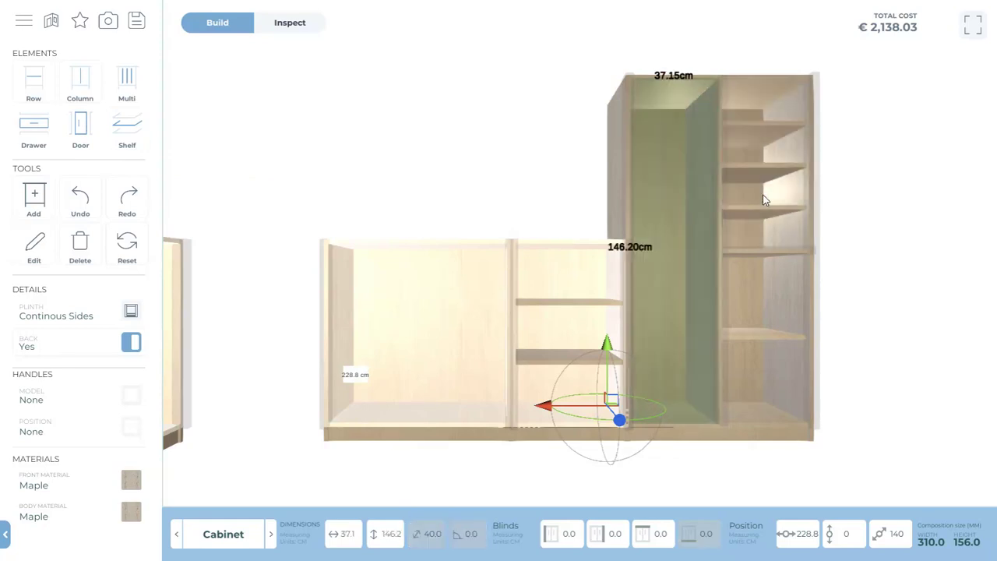
left_click(127, 127)
left_click(254, 139)
left_click(255, 138)
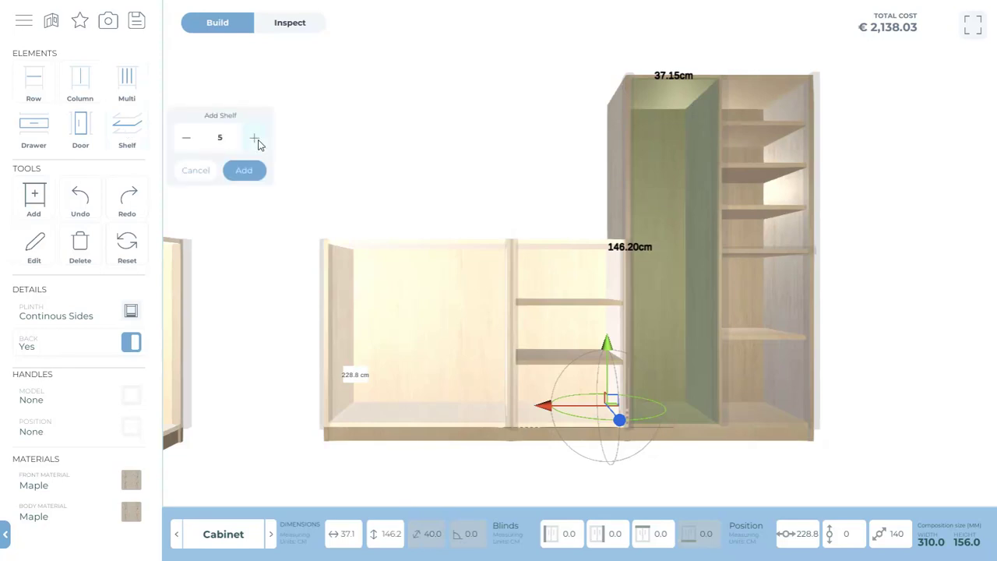
left_click(246, 171)
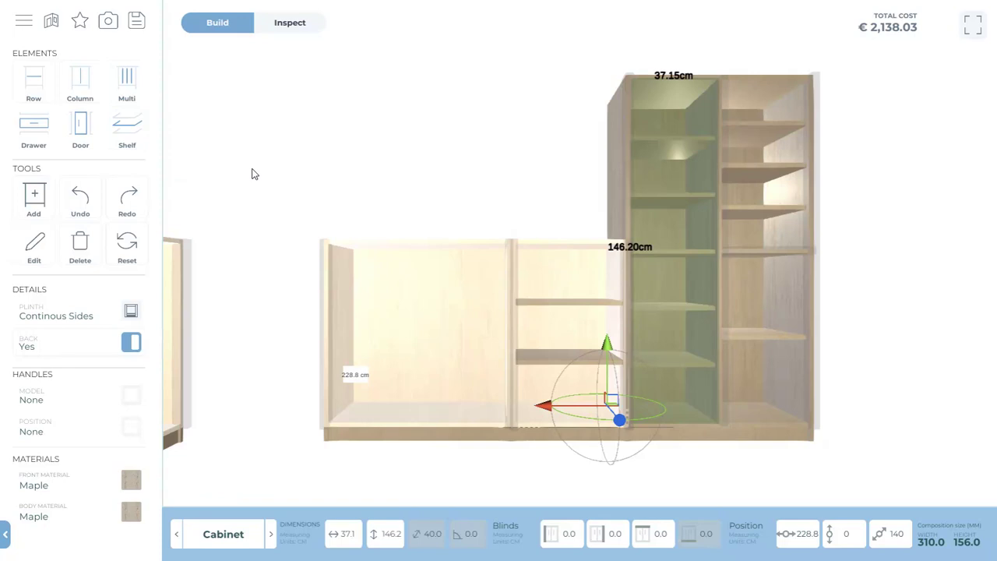
Step: Fit one door over the tall cabinet's shelved left column
left_click(83, 130)
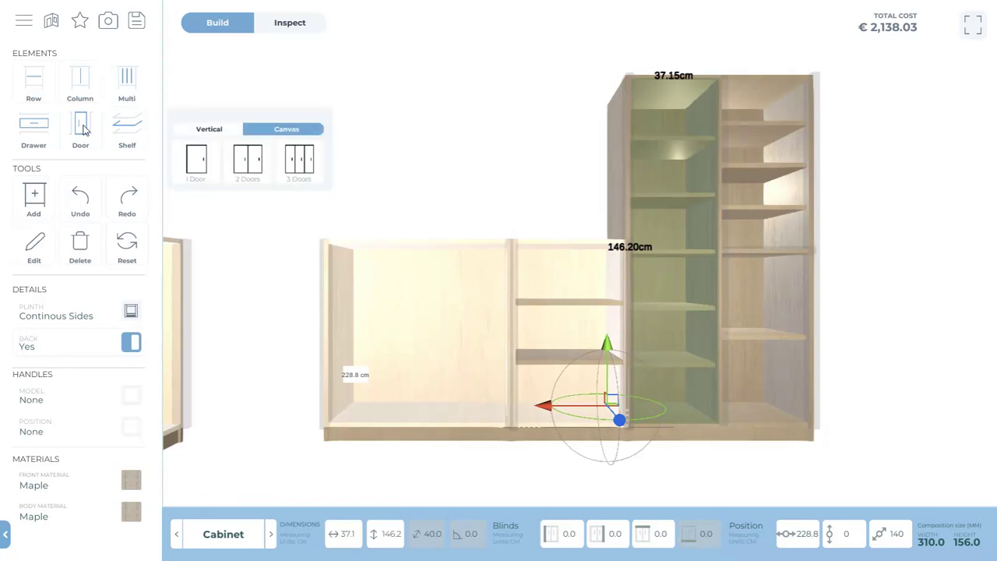
left_click(196, 170)
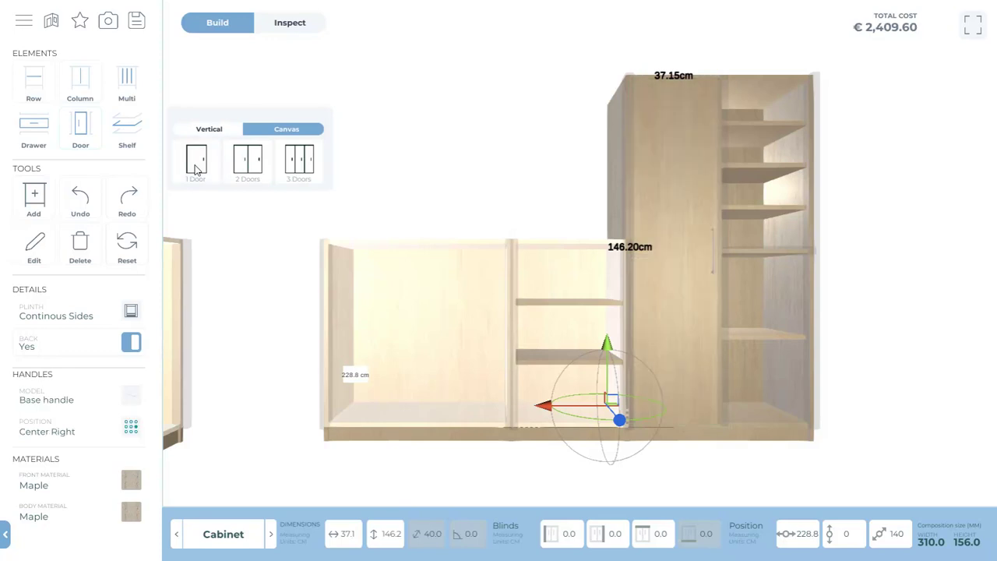
left_click(446, 165)
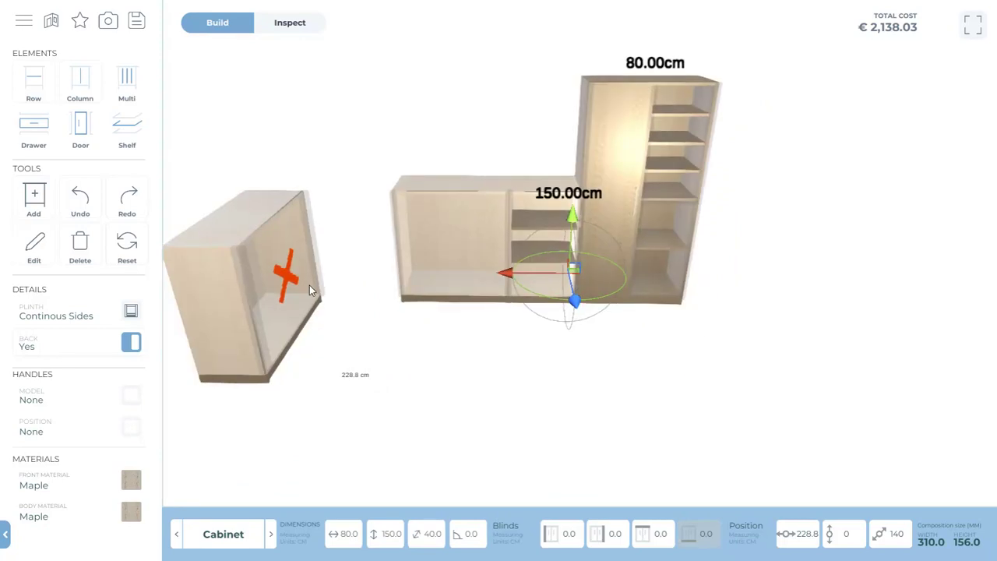
Step: Move the separate 100 × 80 cm cabinet right to X 33.1, next to the main group
left_click(298, 254)
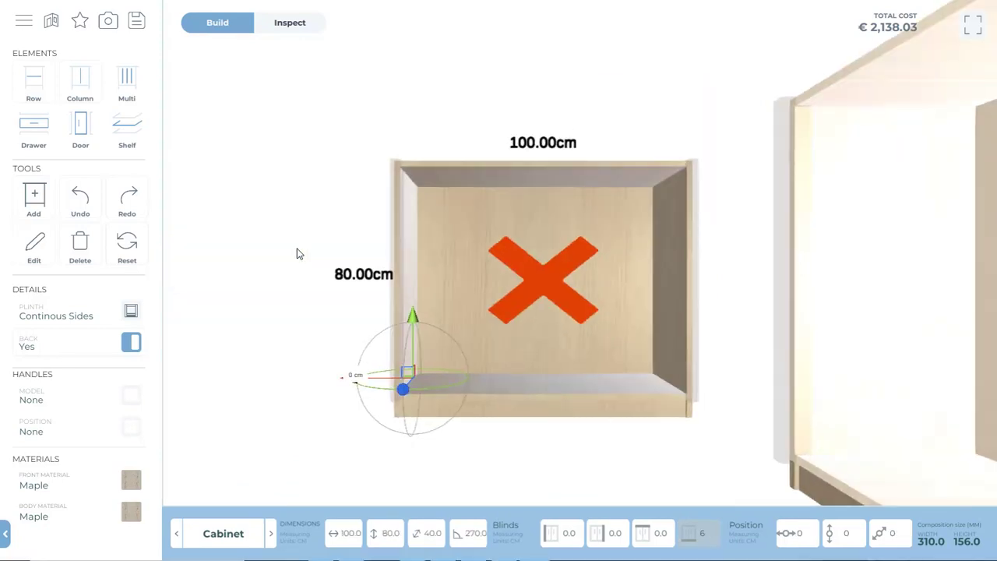
left_click(526, 421)
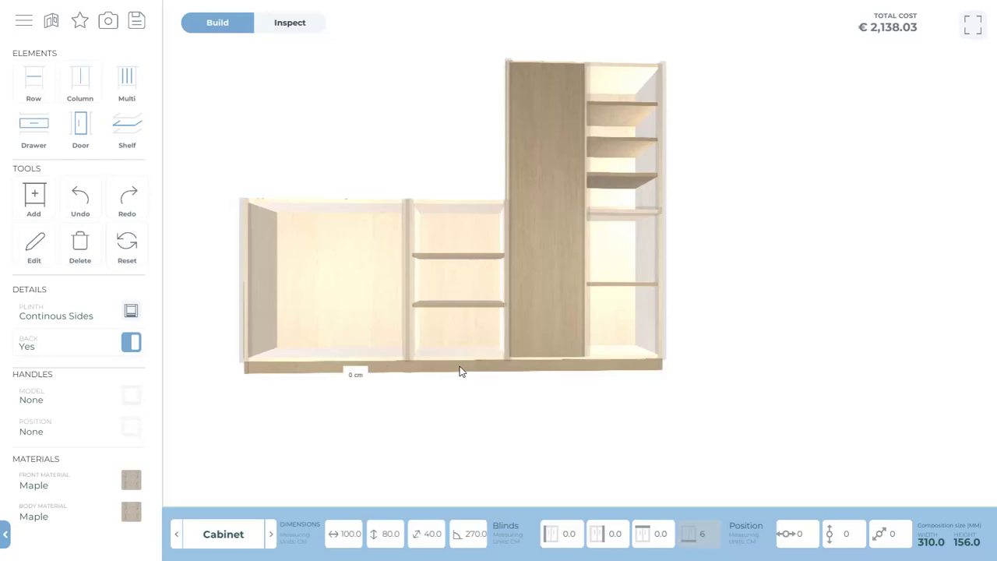
scroll(269, 387, "down", 1)
left_click_drag(269, 387, 348, 401)
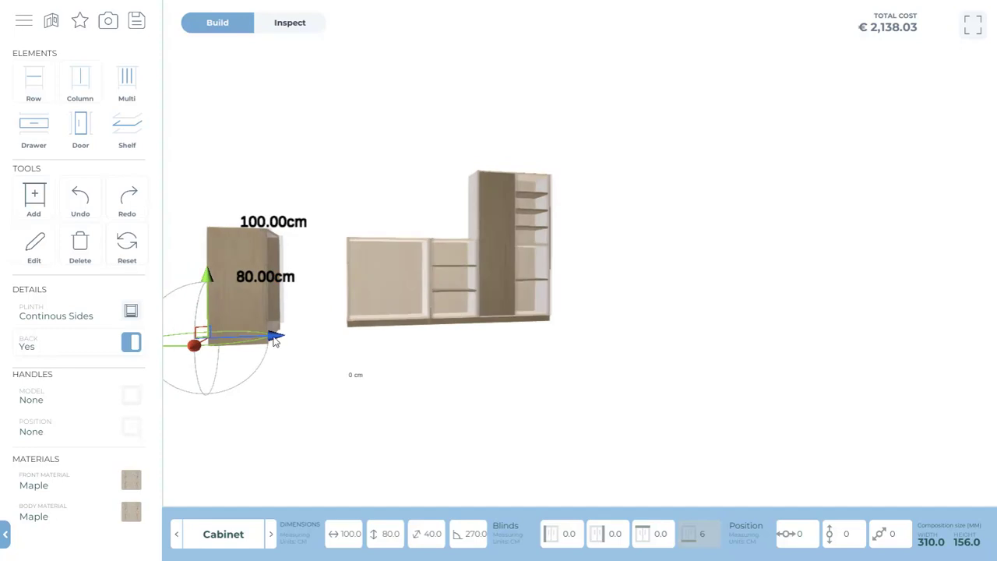
left_click_drag(285, 340, 321, 349)
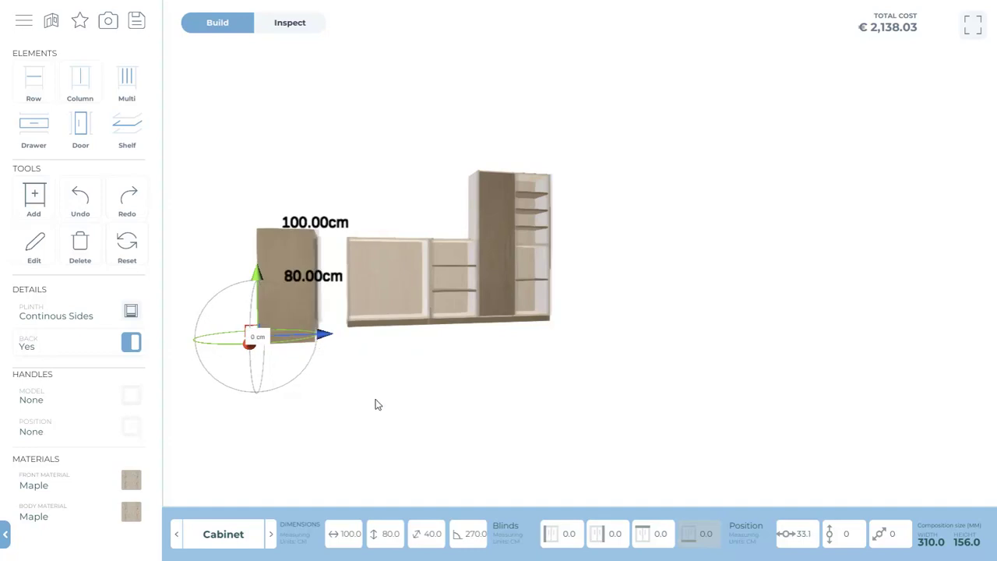
left_click_drag(377, 405, 161, 400)
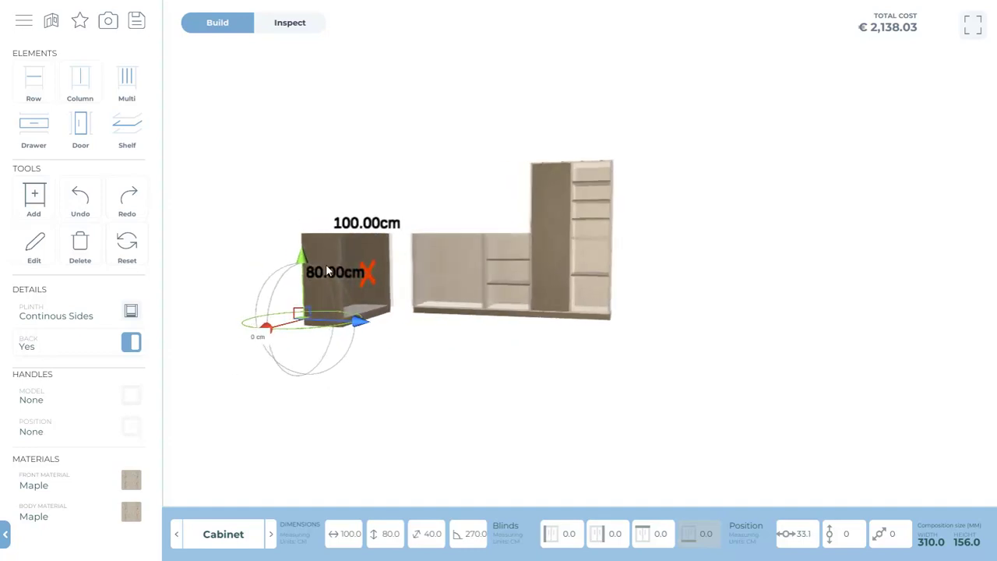
mouse_move(343, 234)
left_mouse_down()
mouse_move(369, 192)
mouse_move(265, 193)
mouse_move(275, 186)
mouse_move(397, 226)
mouse_move(402, 281)
left_mouse_up()
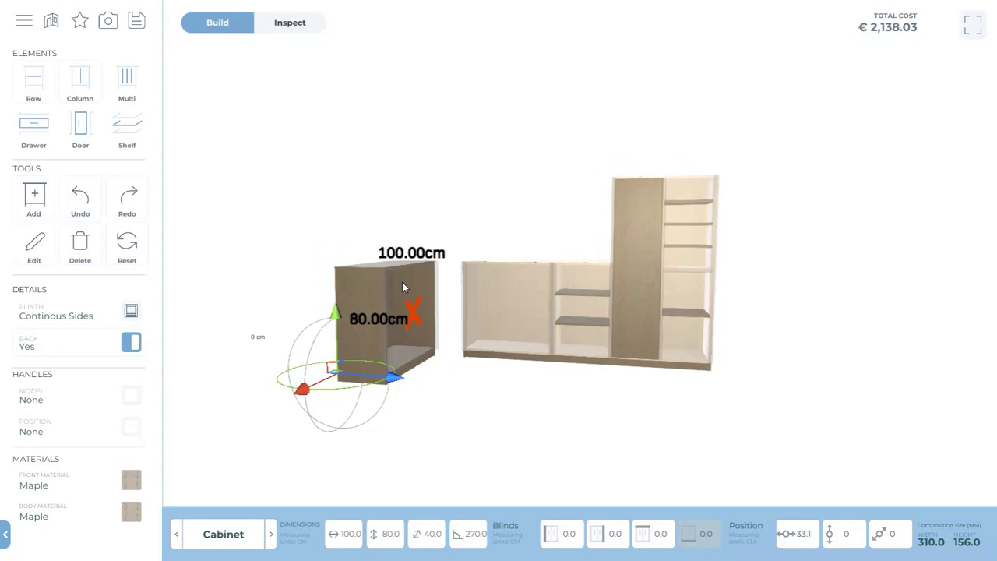
Step: Add 3 shelves to the first cabinet and fit a pair of doors with base handles
left_click(402, 282)
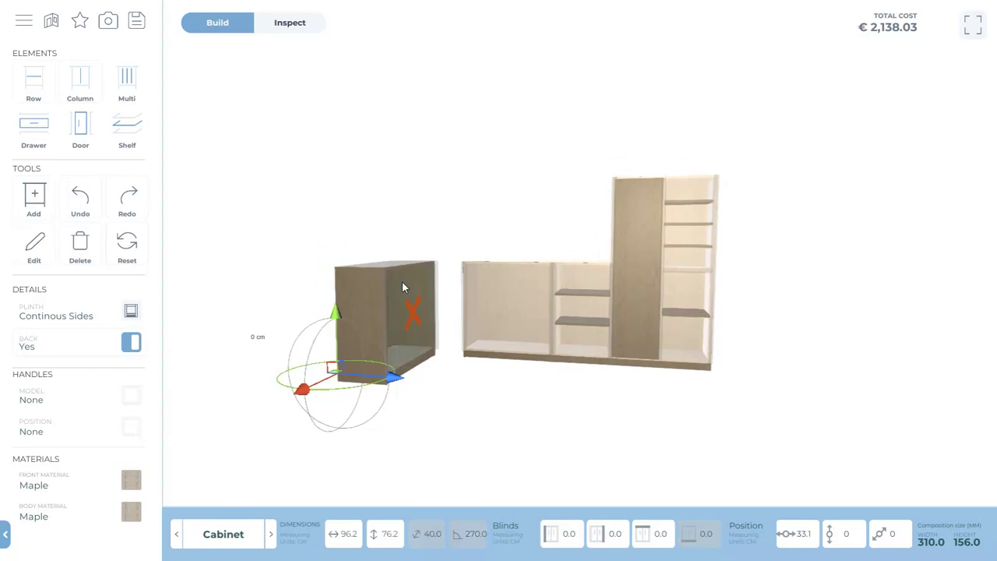
left_click(128, 125)
left_click(187, 144)
left_click(187, 143)
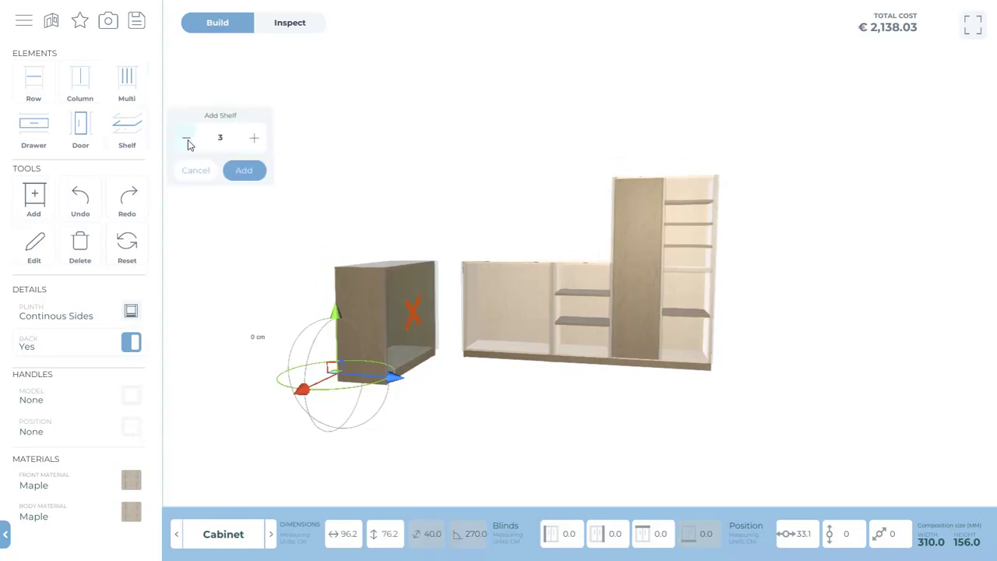
left_click(257, 173)
left_click(84, 123)
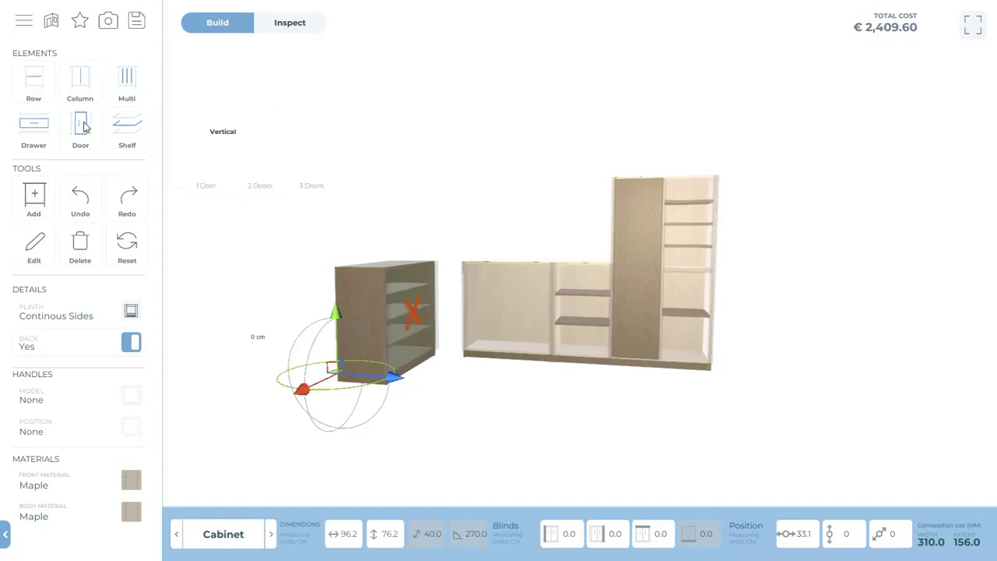
left_click(246, 165)
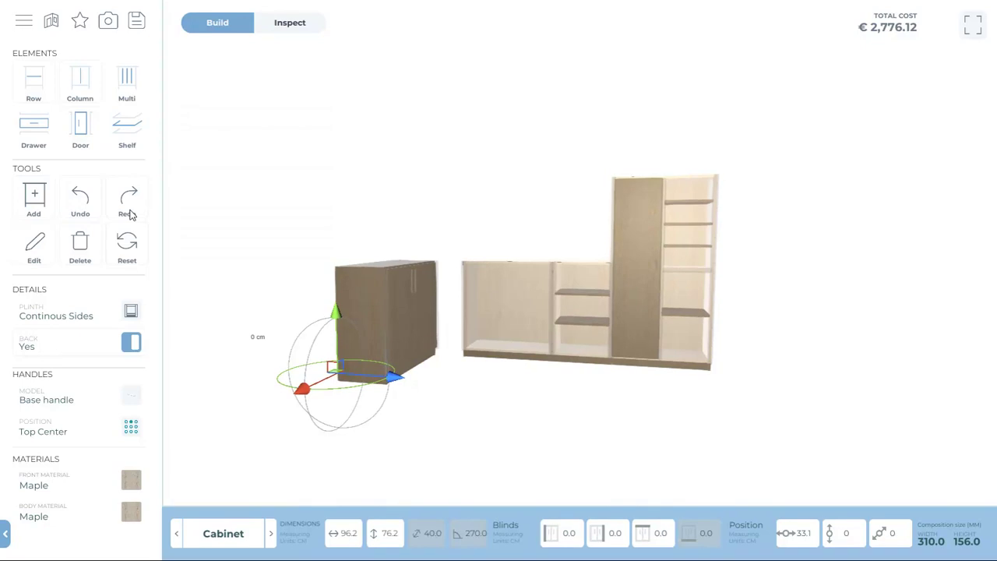
Step: Insert a fifth 80 × 80 cm cabinet and enter 140 as its Z position
left_click(34, 194)
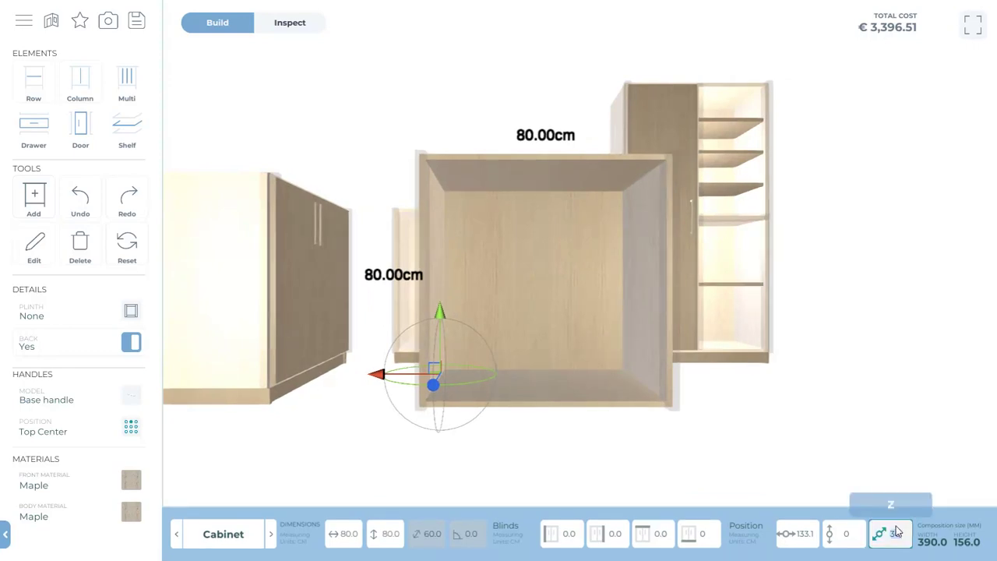
type("140")
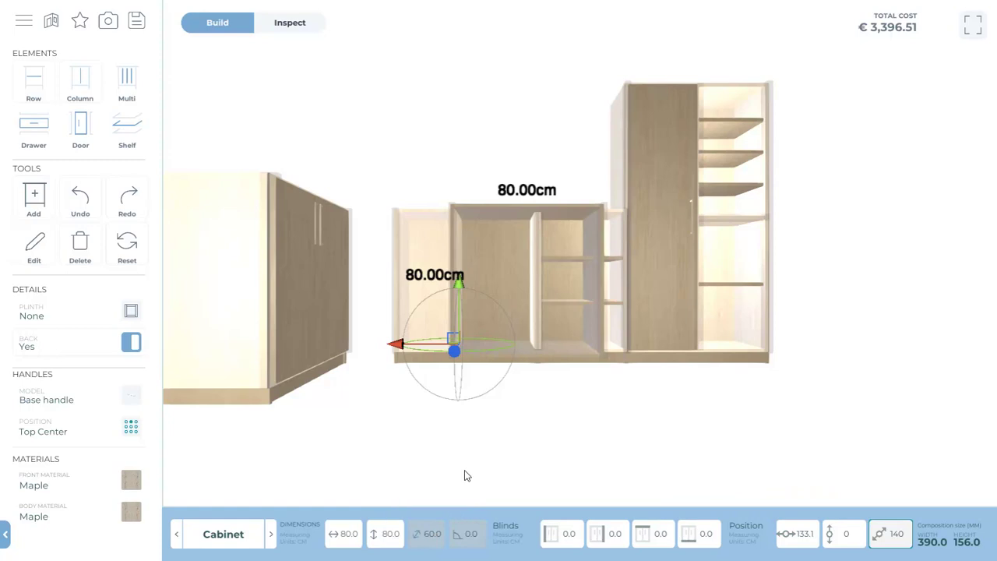
left_click(433, 535)
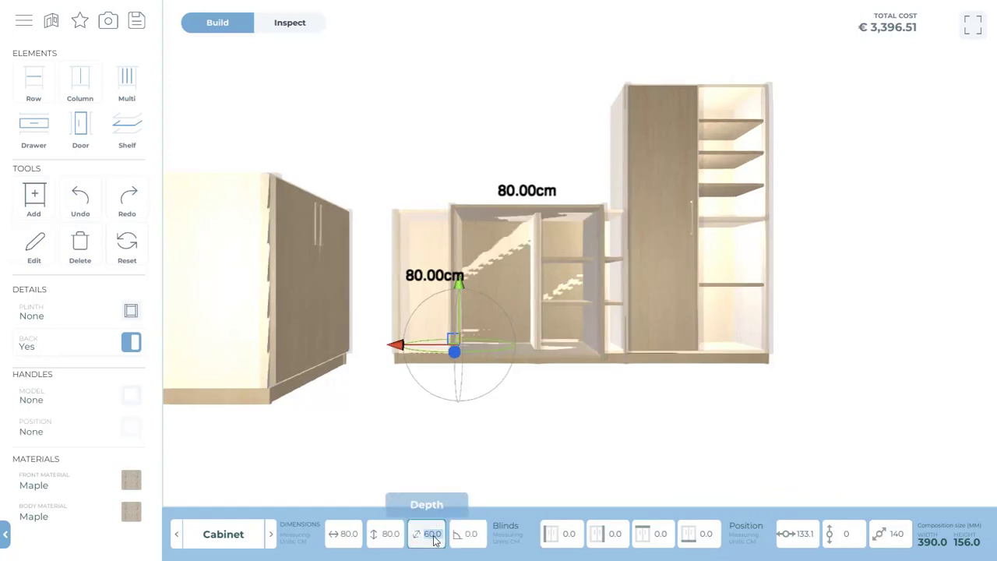
Step: Set the new cabinet's depth to 40 cm and dismiss the collision warning when changing height
type("40")
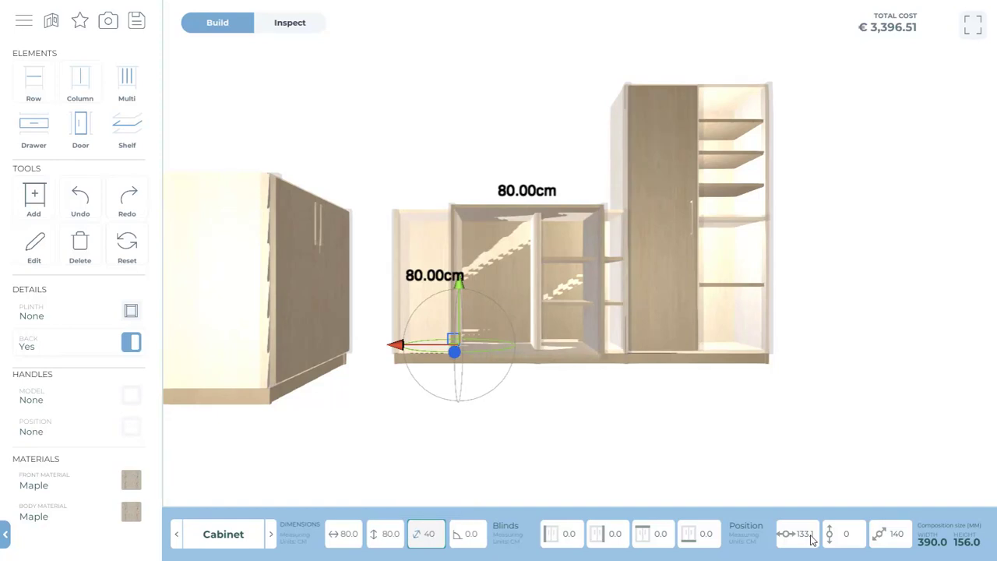
left_click(392, 534)
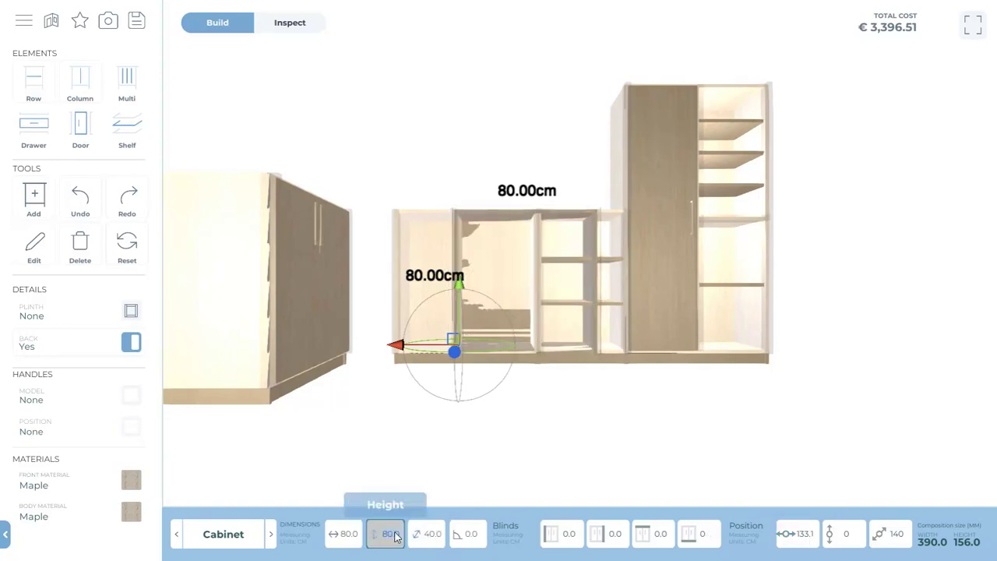
left_click(395, 536)
type("60")
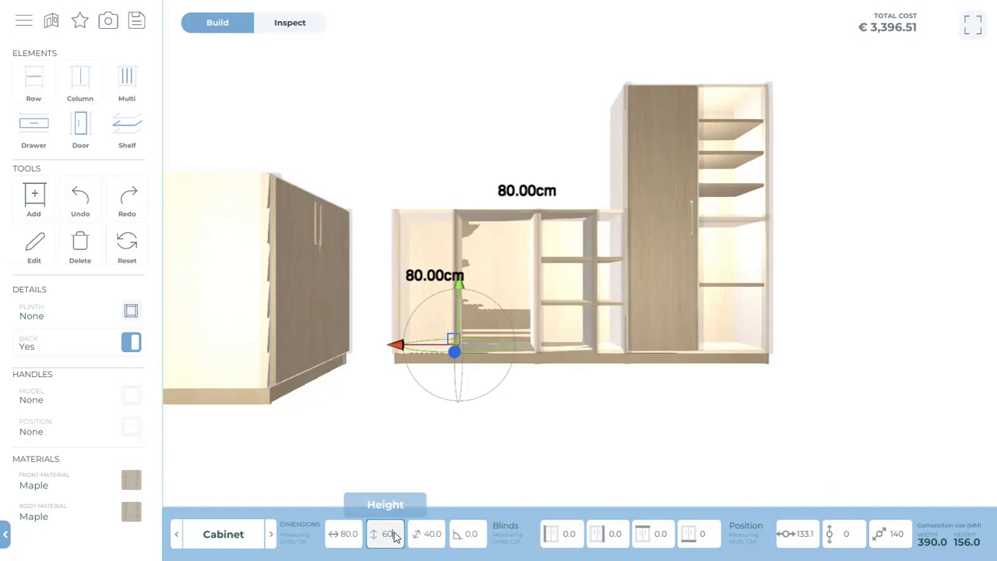
key("Return")
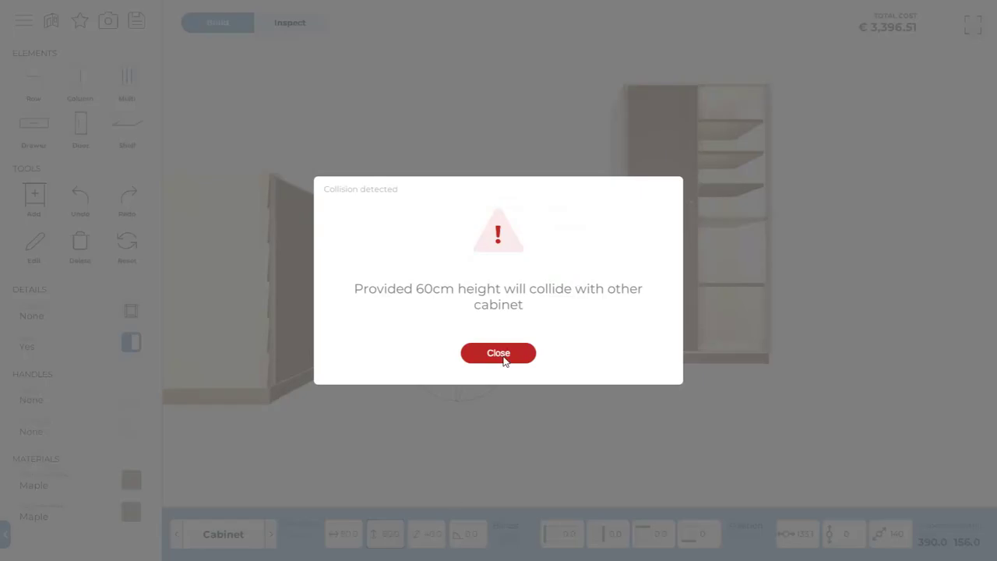
left_click(511, 353)
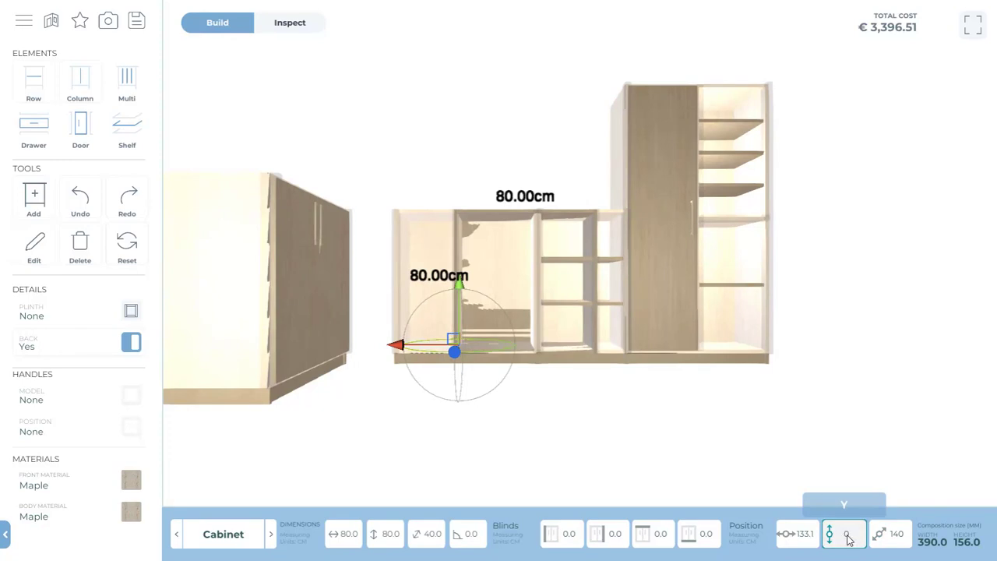
Step: Raise the cabinet to Y position 140 and set its height to 60 cm
key("BackSpace")
type("140")
key("Return")
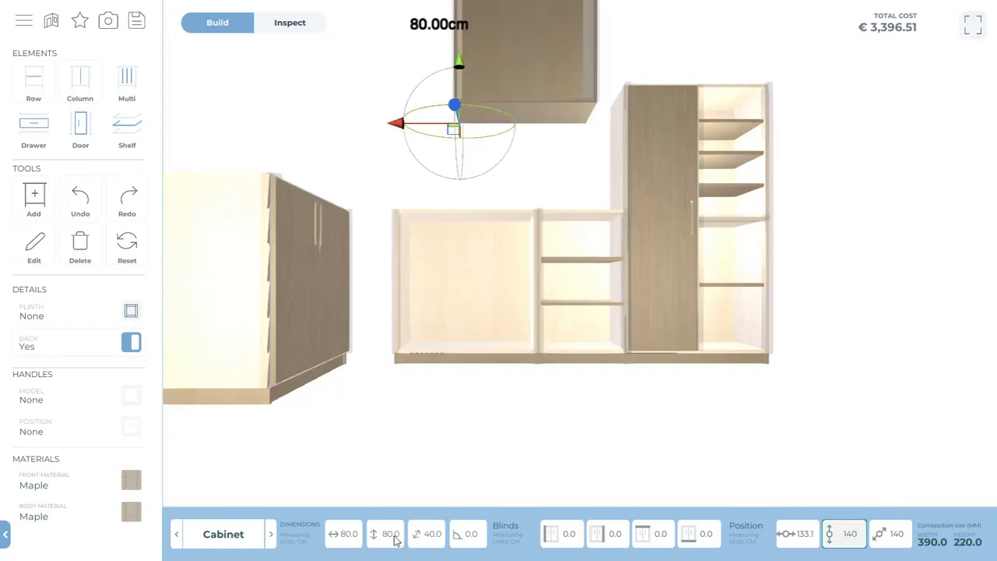
double_click(392, 535)
type("60")
key("Return")
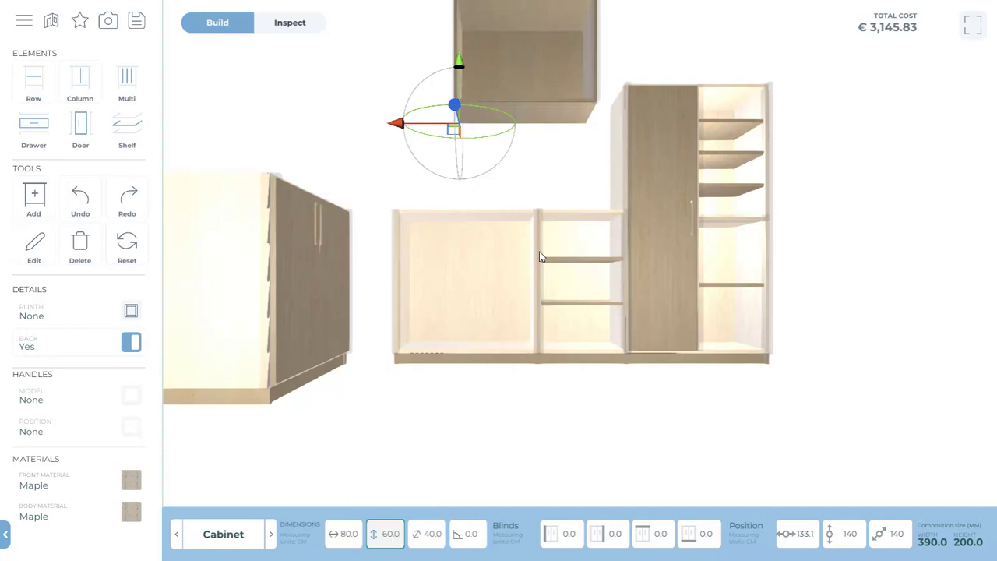
Step: Move the 80 × 60 cm wall cabinet from X 92 to X position 100
scroll(545, 205, "down", 1)
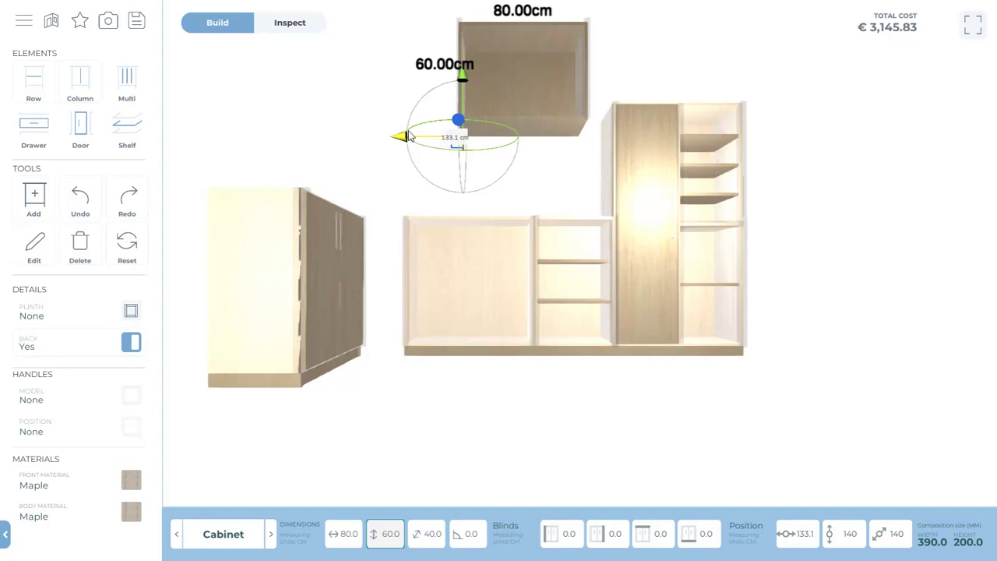
left_click_drag(387, 138, 353, 138)
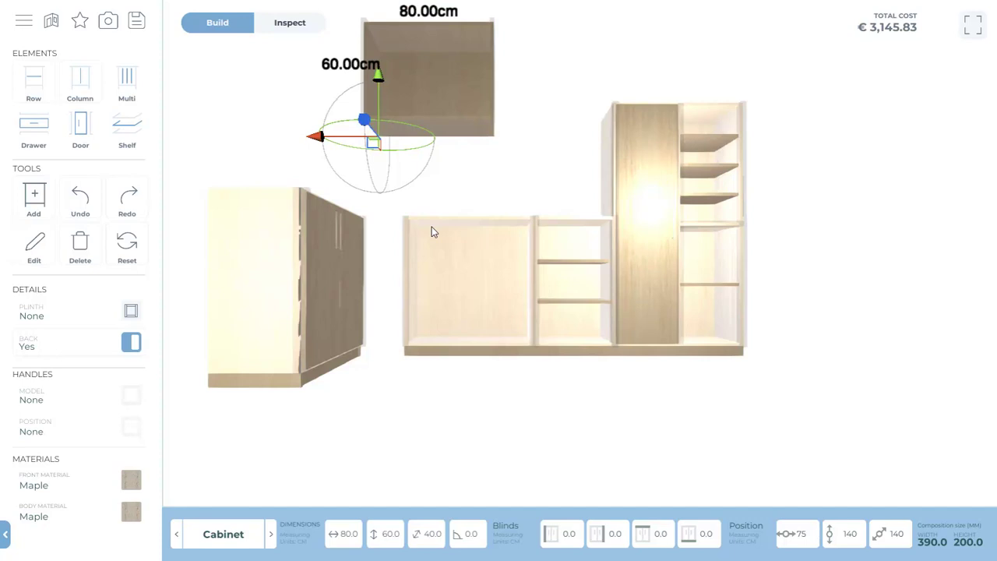
mouse_move(316, 138)
mouse_move(347, 142)
left_mouse_down()
mouse_move(382, 142)
mouse_move(368, 141)
left_mouse_up()
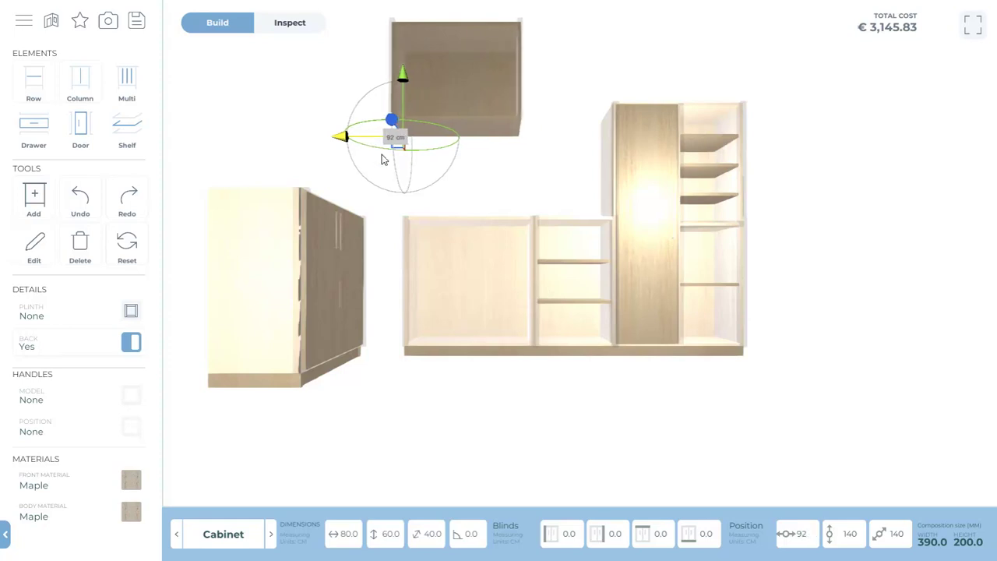
left_click(459, 234)
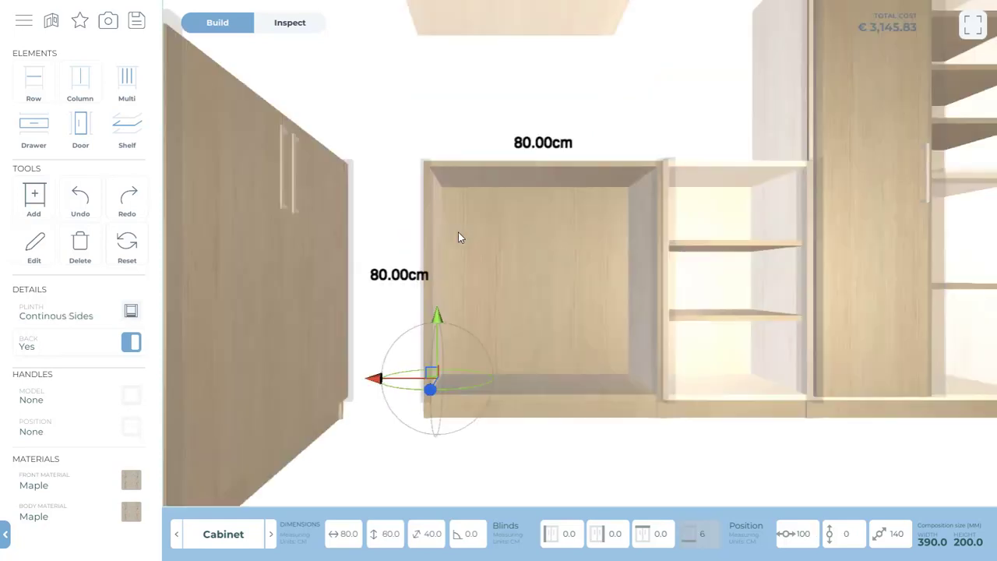
left_click(523, 32)
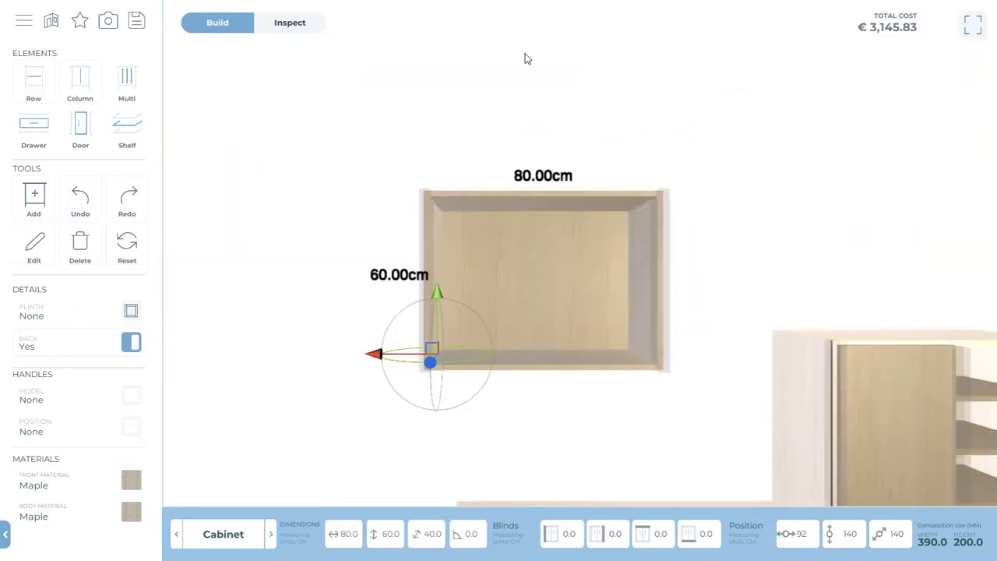
left_click(808, 537)
type("100")
key("Return")
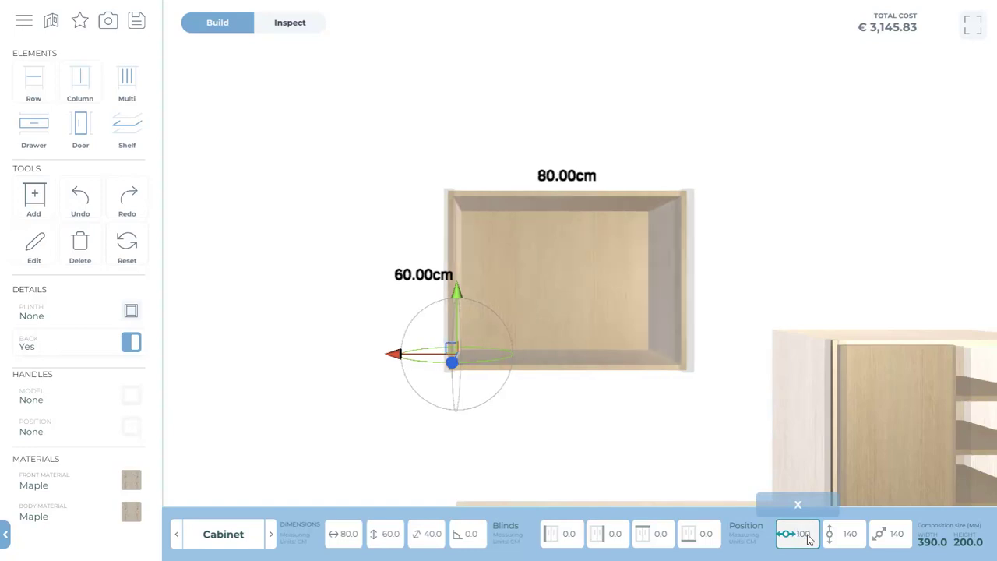
left_click(542, 259)
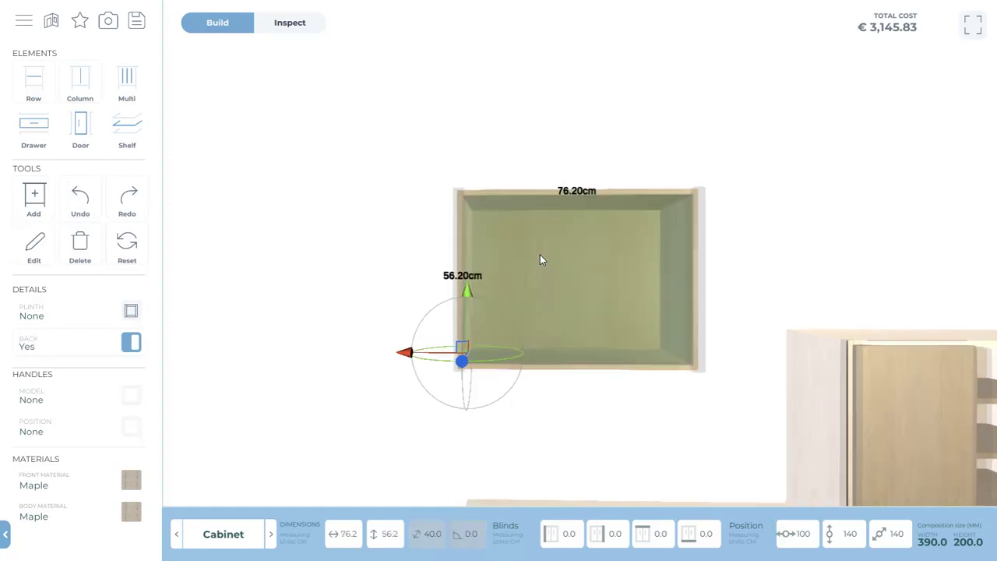
Step: Add a vertical divider, splitting the wall cabinet into left and right compartments
left_click(86, 84)
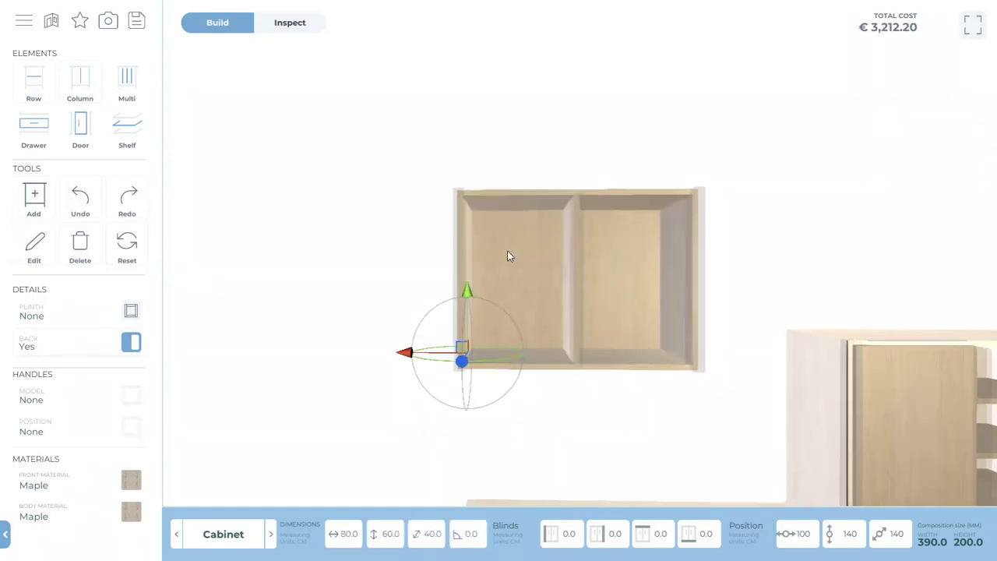
left_click(507, 253)
left_click(127, 124)
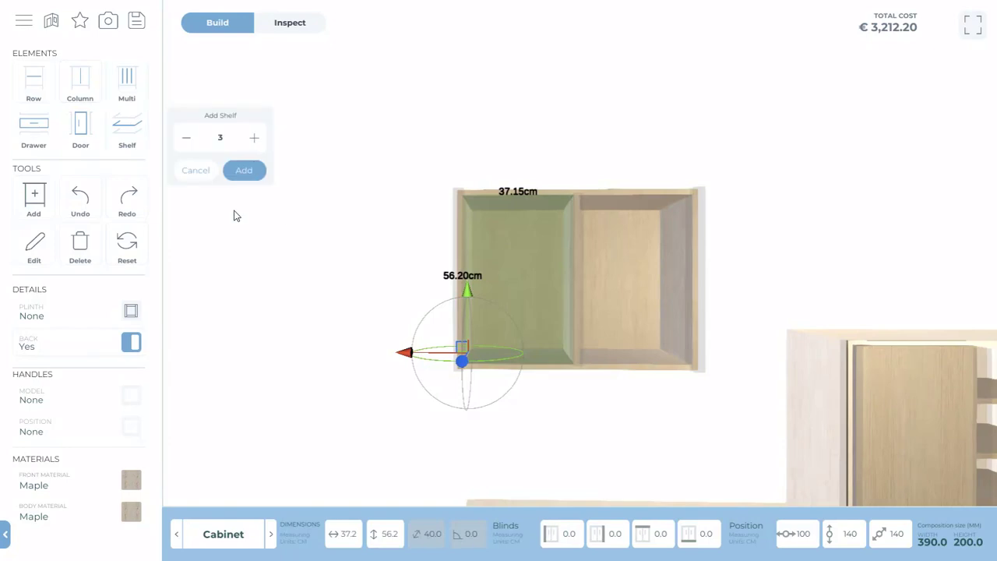
left_click(194, 171)
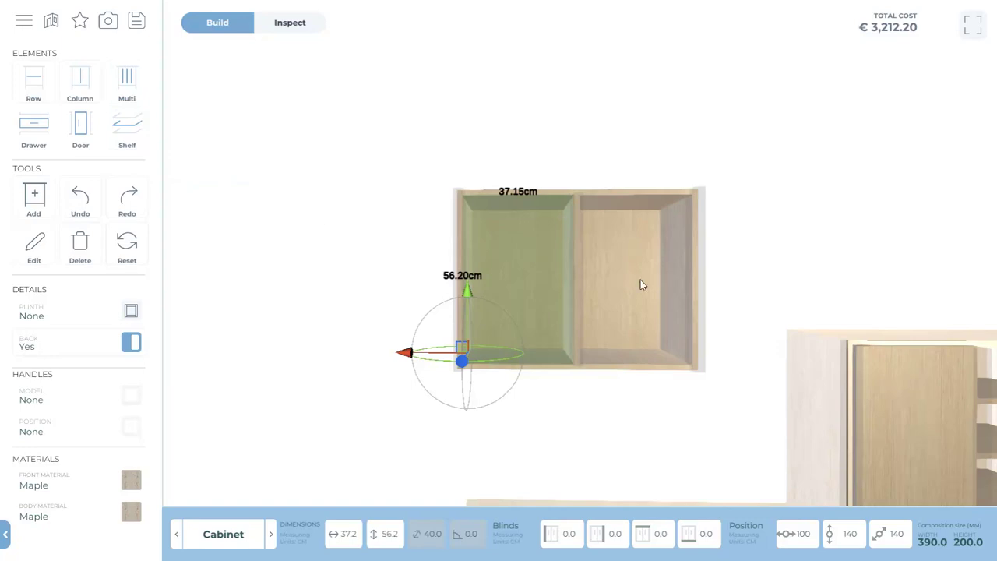
Step: Add two shelves to the wall cabinet's right compartment
left_click(640, 285)
left_click(529, 260)
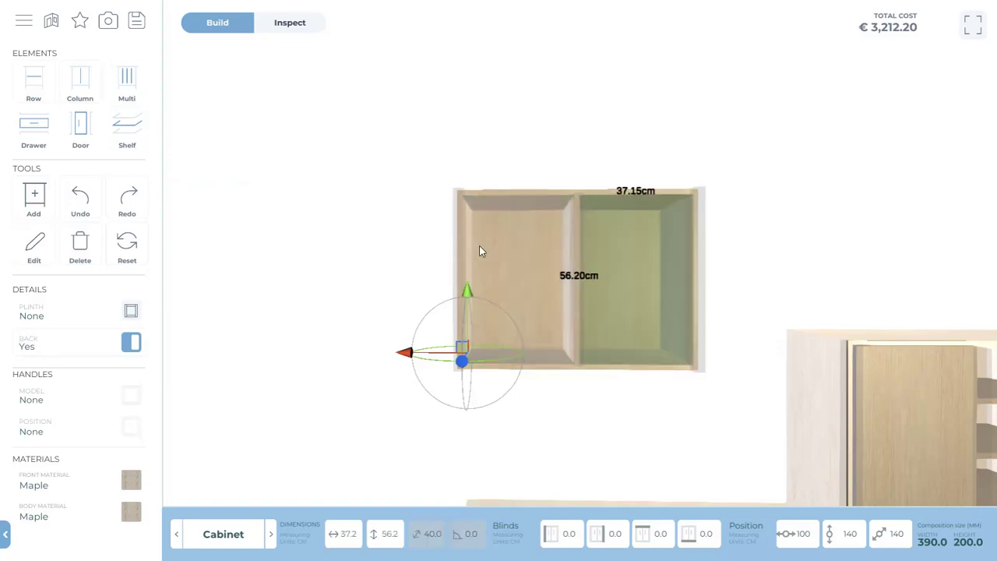
left_click(126, 127)
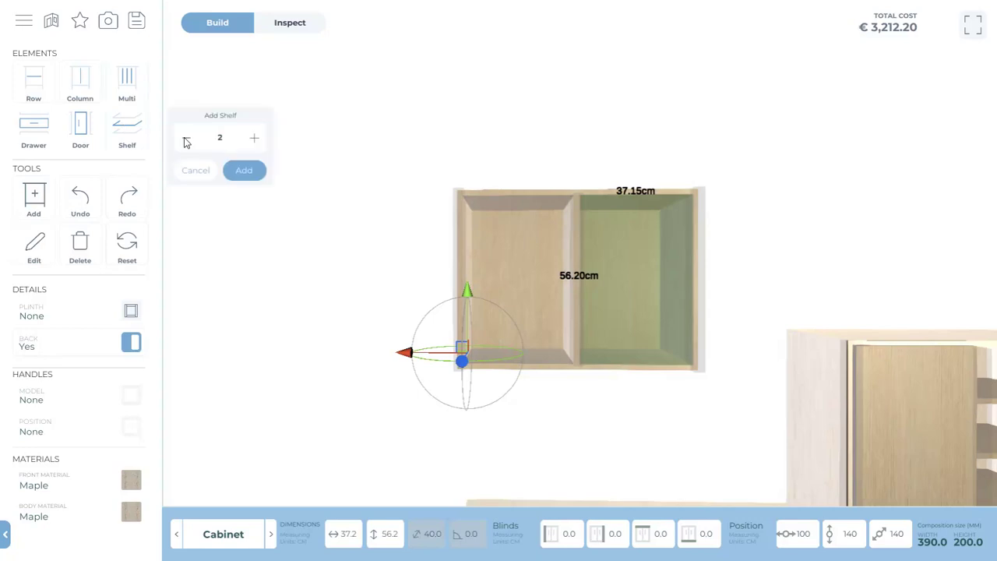
left_click(251, 166)
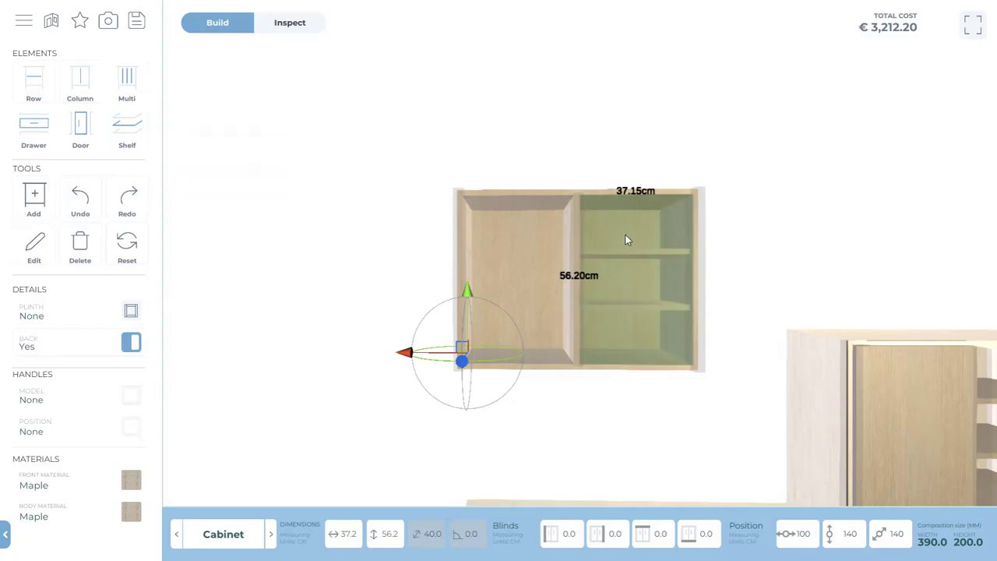
Step: Add a single shelf to the left compartment, then select the whole wall cabinet
left_click(544, 247)
left_click(539, 242)
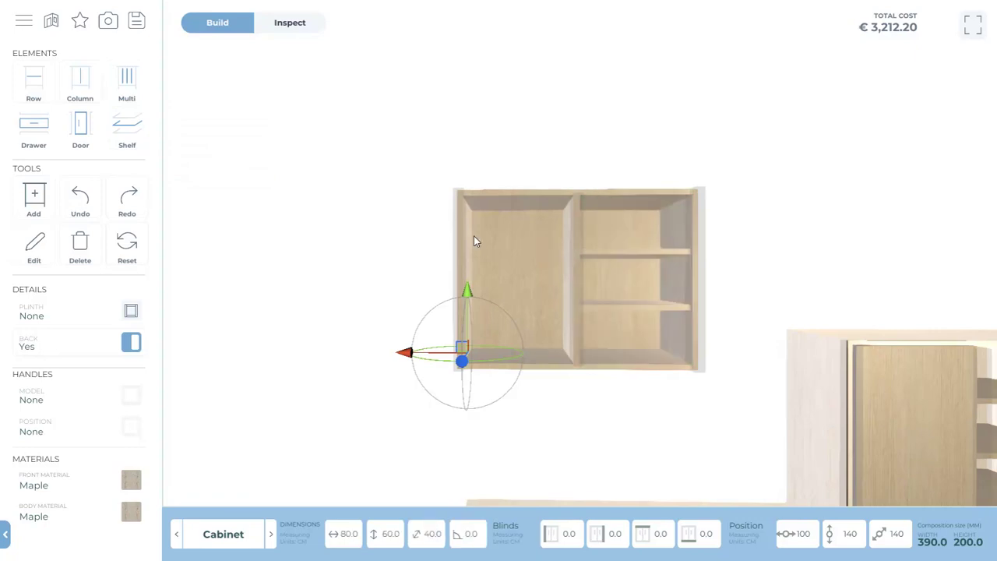
left_click(131, 126)
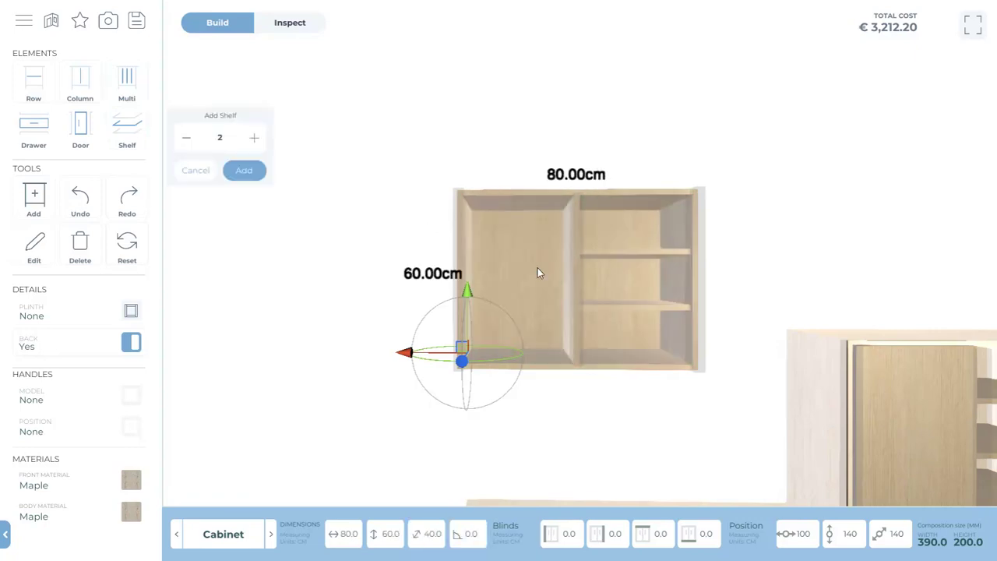
left_click(204, 171)
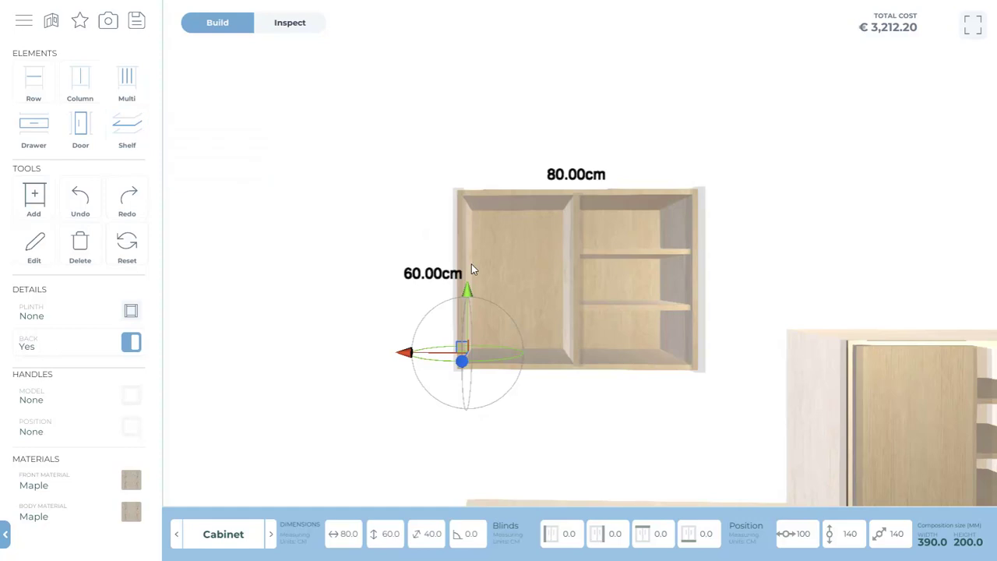
left_click(500, 269)
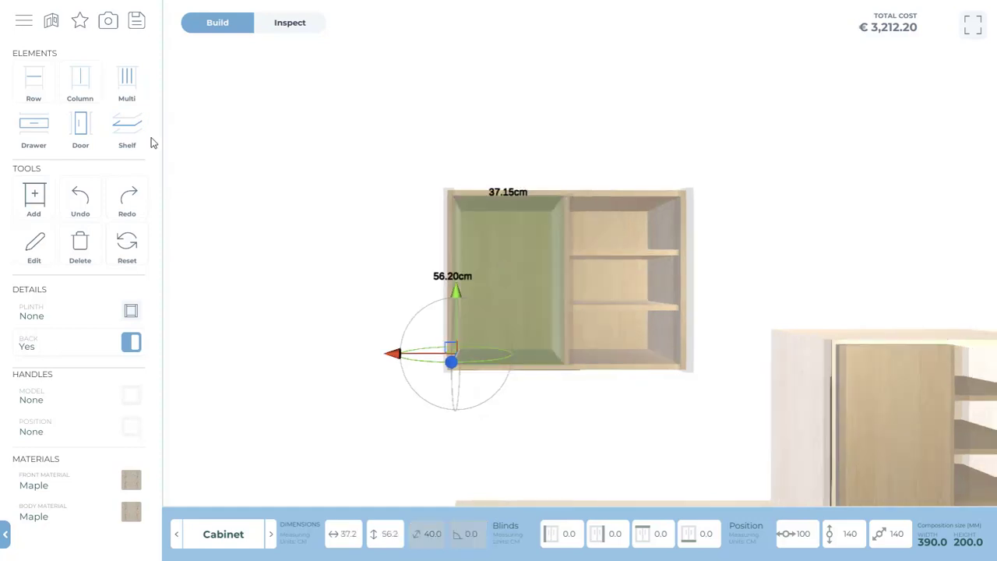
left_click(131, 128)
left_click(187, 138)
left_click(243, 172)
left_click(578, 401)
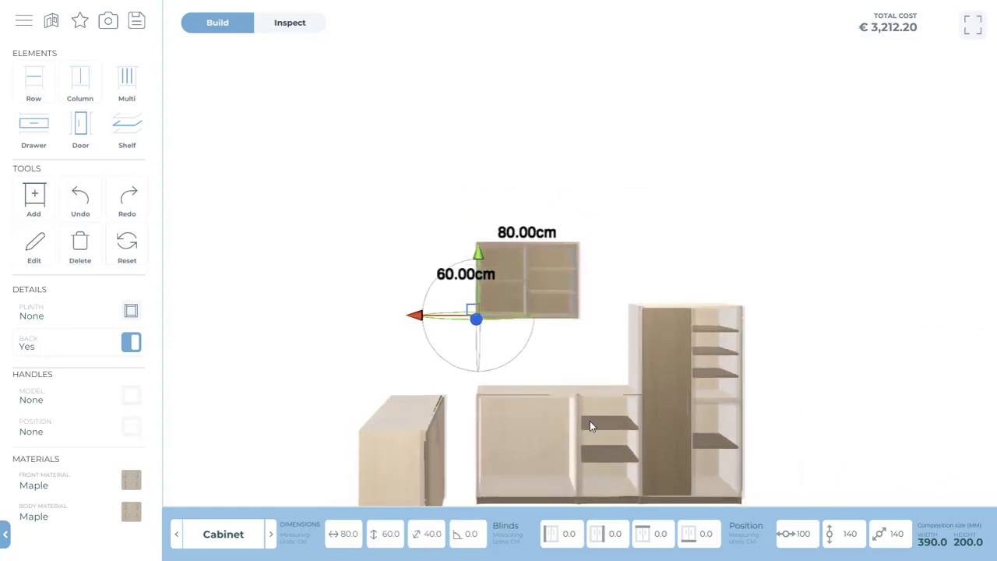
Step: Zoom out and orbit to an elevated side angle showing all four cabinets and the shelved wall cabinet
scroll(625, 466, "down", 1)
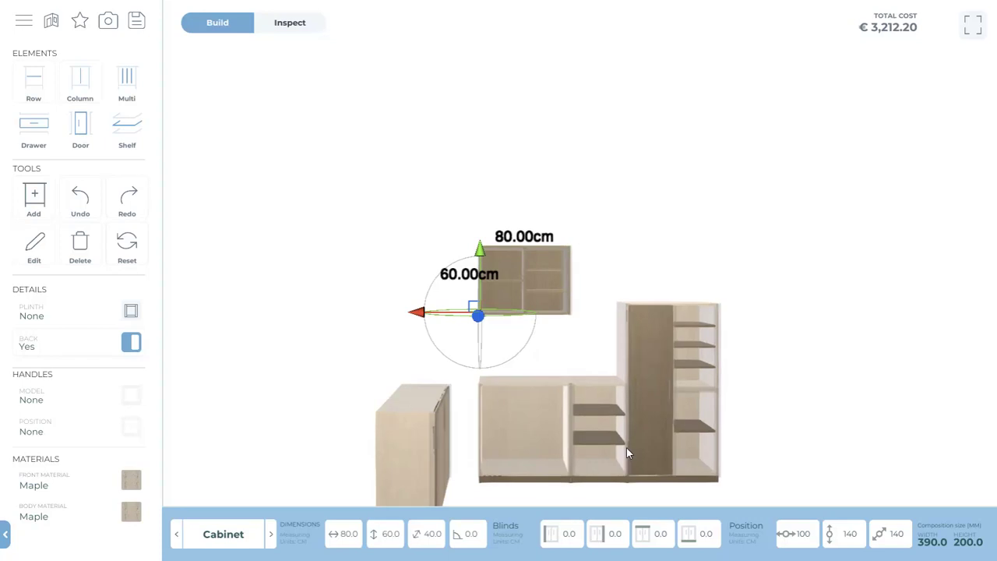
mouse_move(587, 485)
left_mouse_down()
mouse_move(329, 445)
mouse_move(316, 499)
left_mouse_up()
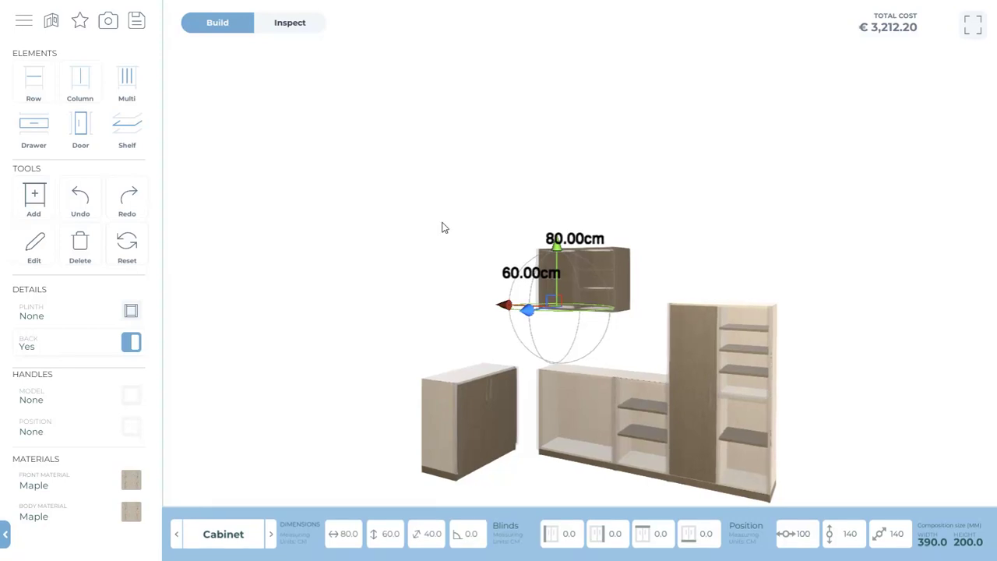
left_click_drag(462, 297, 430, 207)
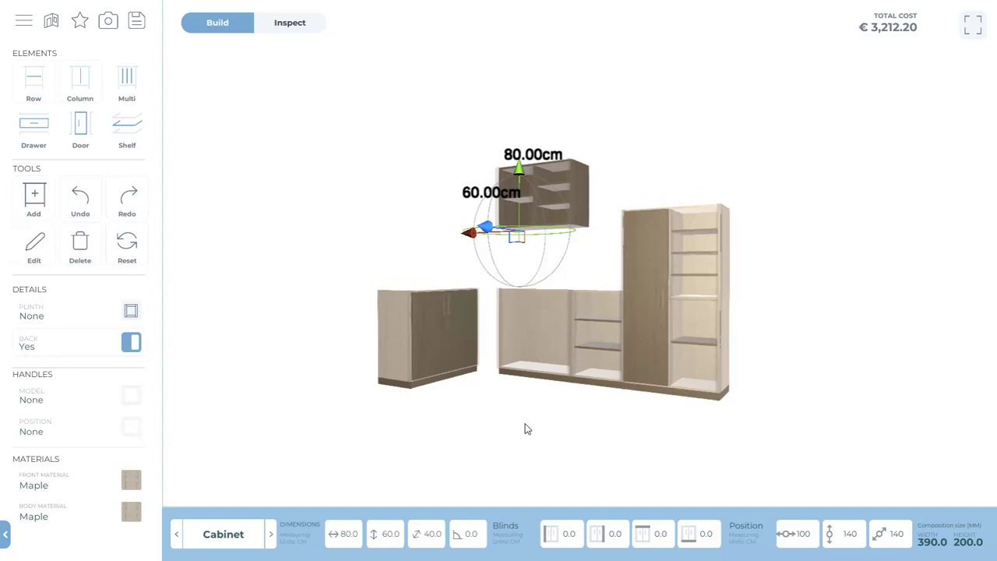
mouse_move(550, 439)
left_mouse_down()
mouse_move(571, 449)
mouse_move(598, 419)
left_mouse_up()
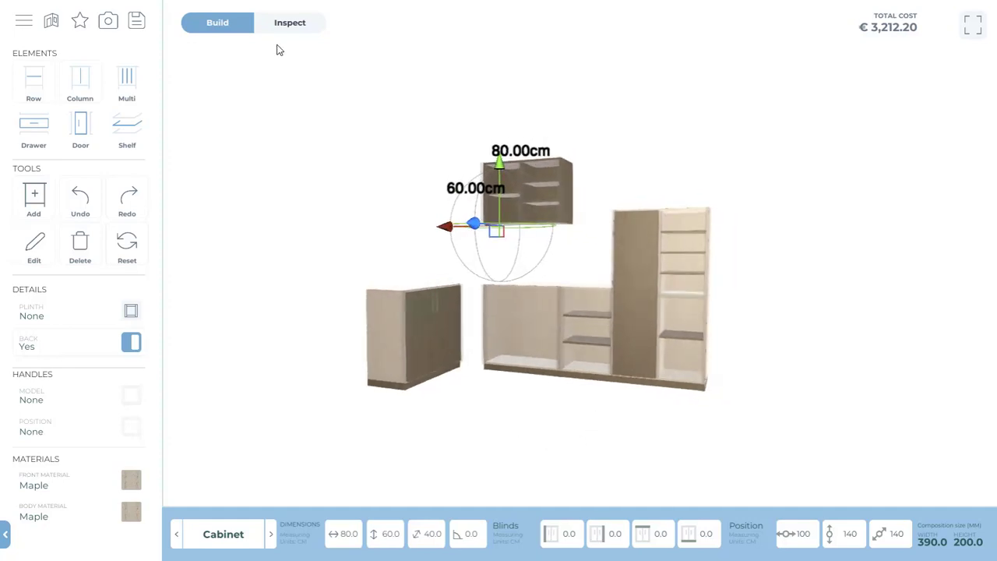
Step: In Inspect mode, swing open the side cabinet's door and the tall cabinet's door onto its shelves
left_click(290, 23)
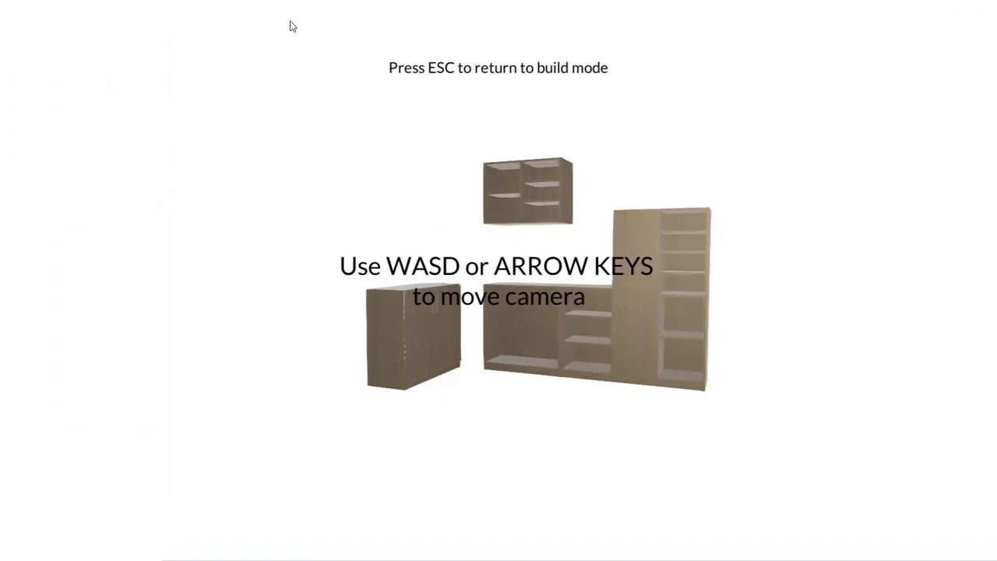
left_click(643, 249)
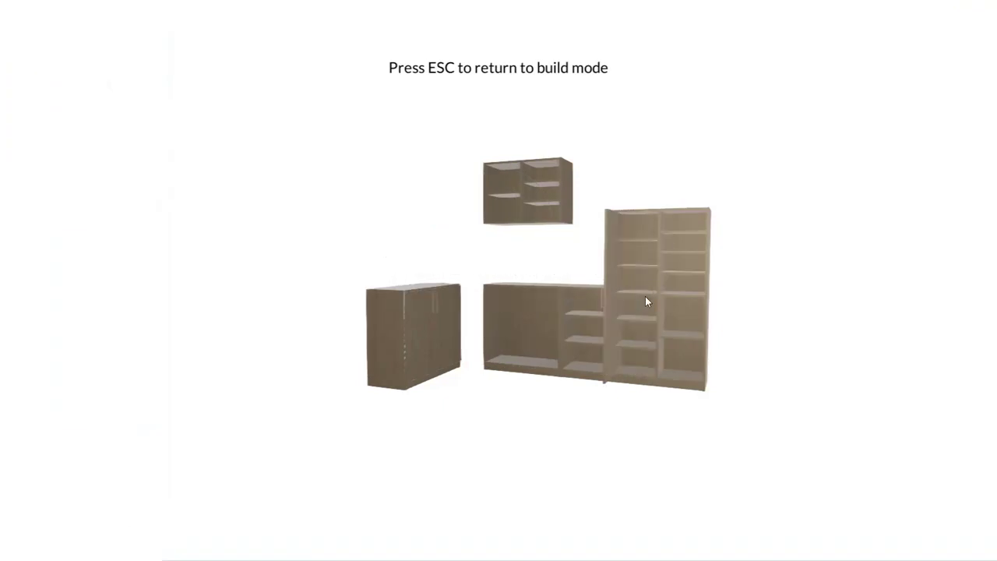
left_click(646, 302)
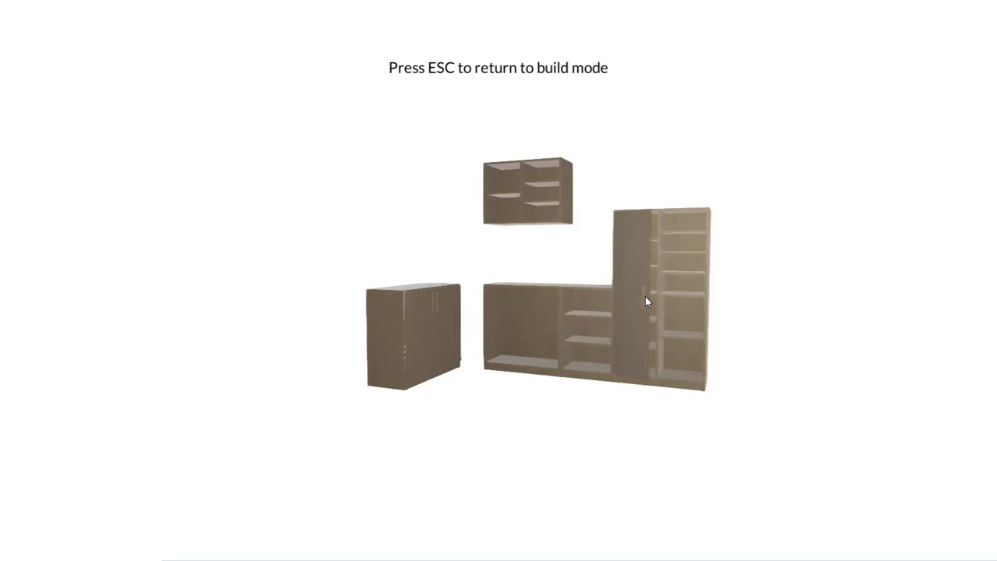
left_click(452, 324)
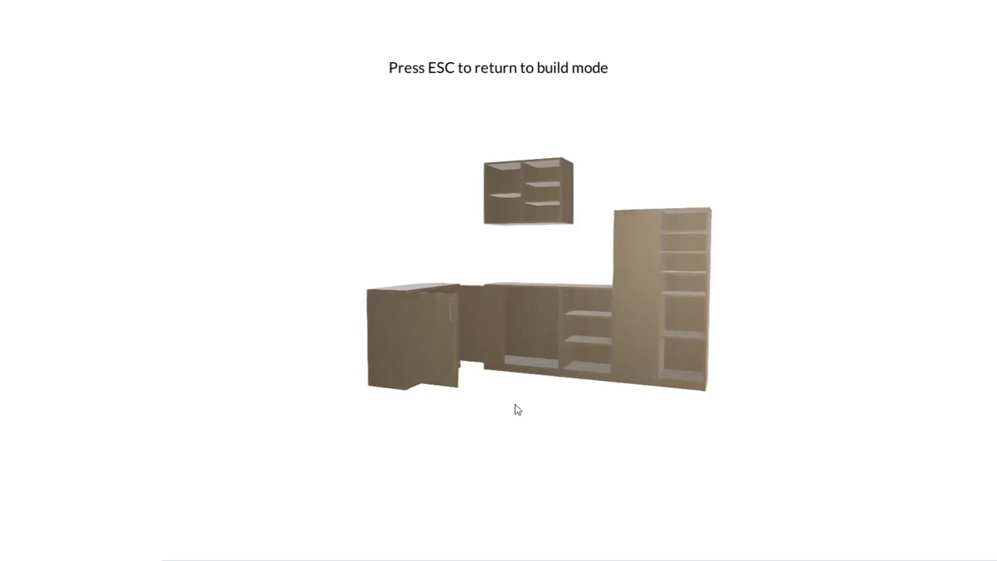
key("Left")
key("Left")
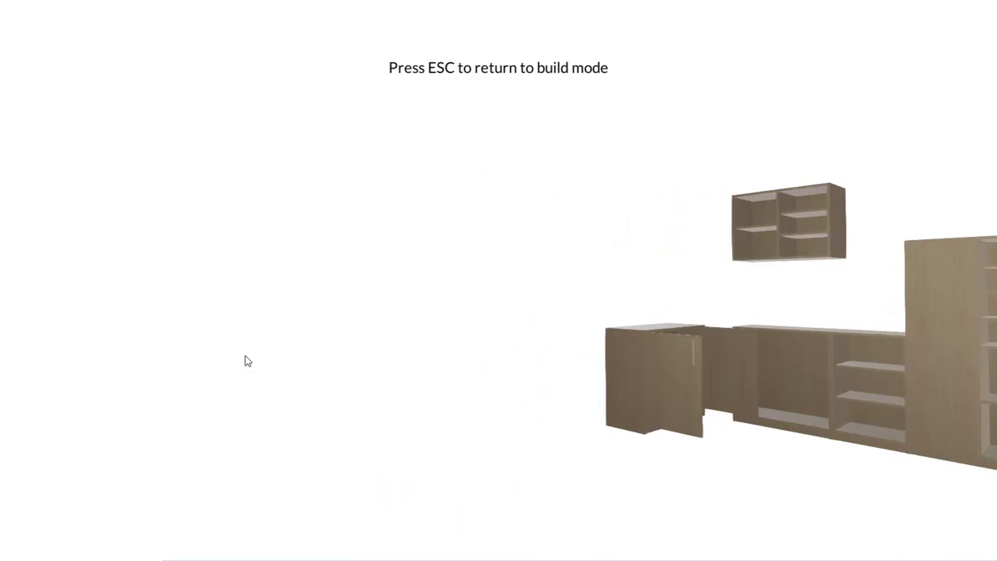
mouse_move(243, 360)
left_mouse_down()
mouse_move(544, 355)
mouse_move(548, 412)
left_mouse_up()
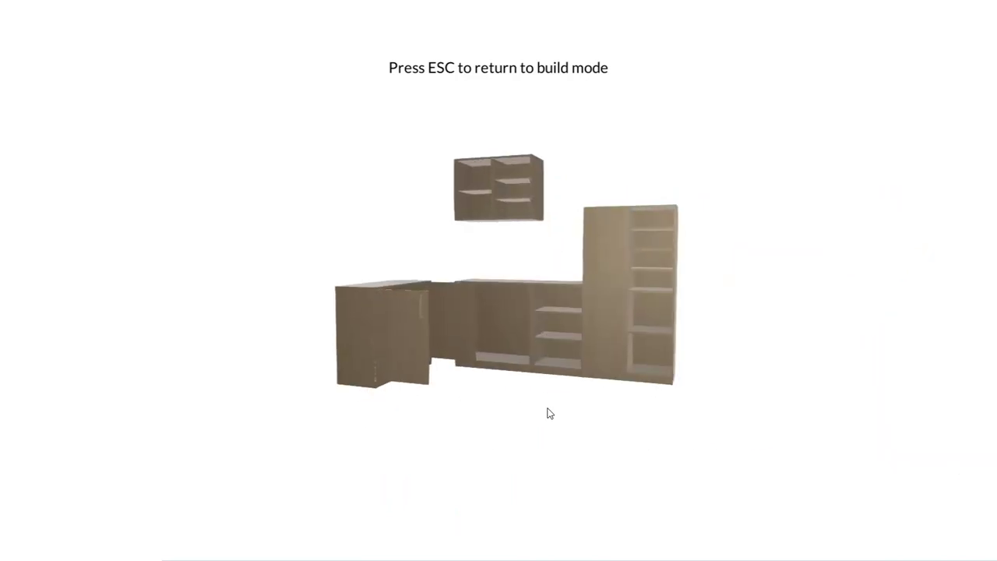
left_click(603, 296)
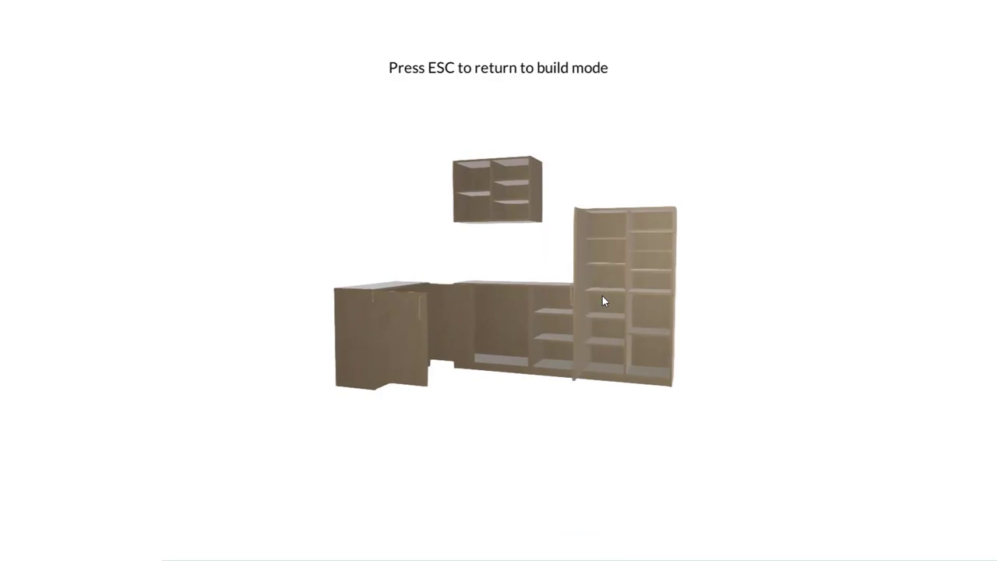